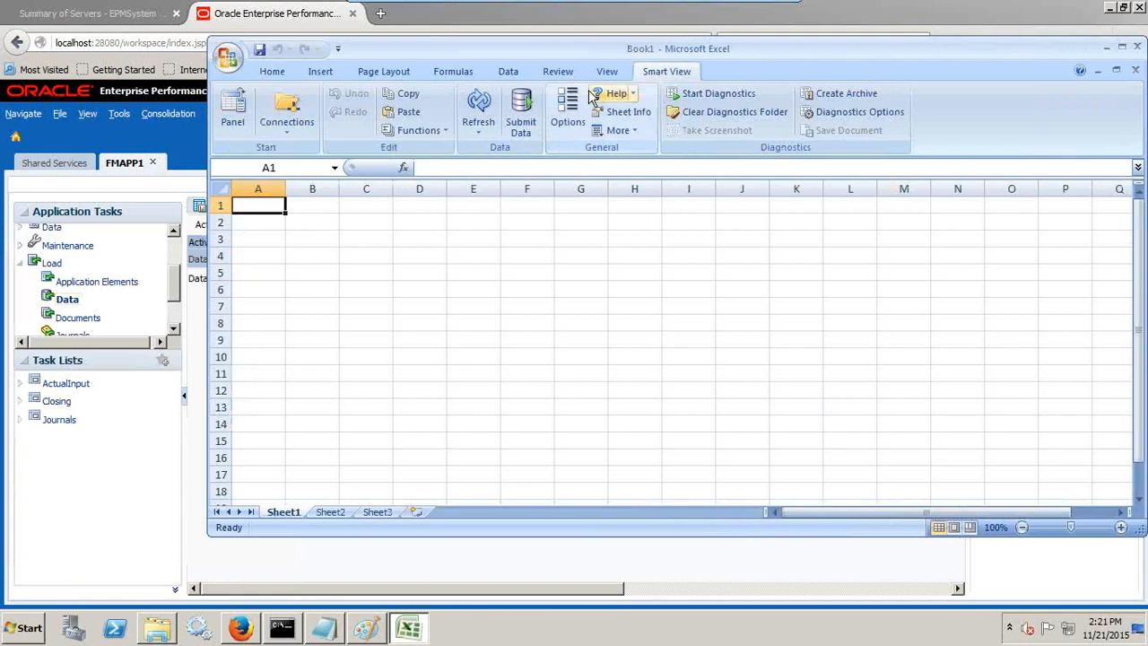
- Check the Shared Connections URL in the advanced Smart View options and its port number in the Notepad copy, and dismiss the options
left_click(568, 115)
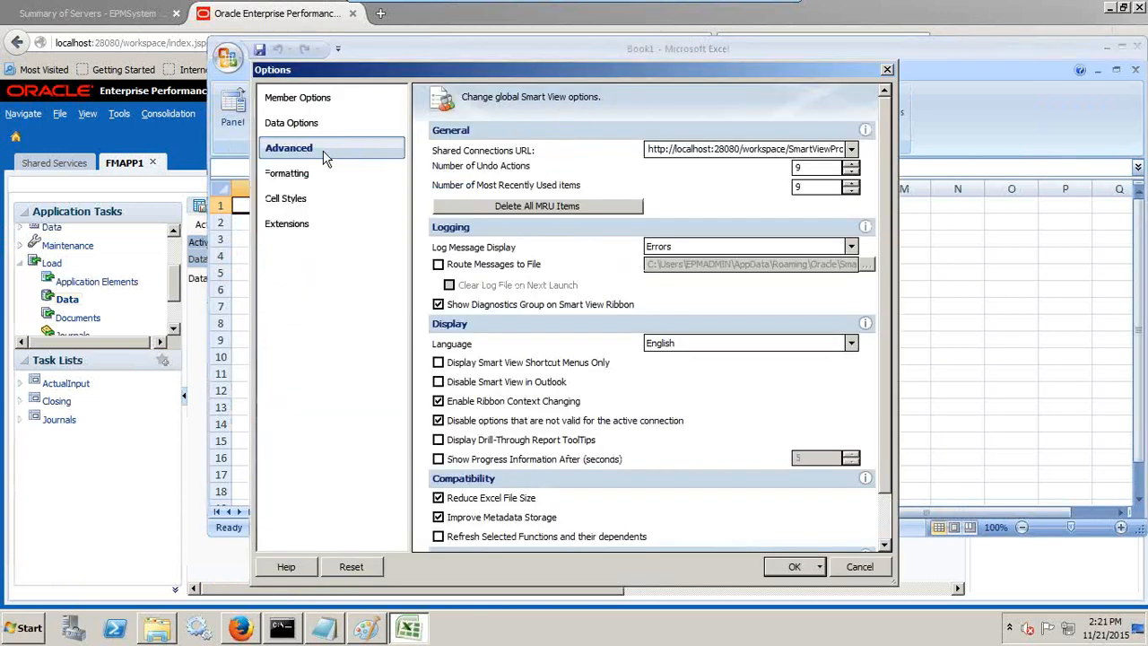
double_click(679, 147)
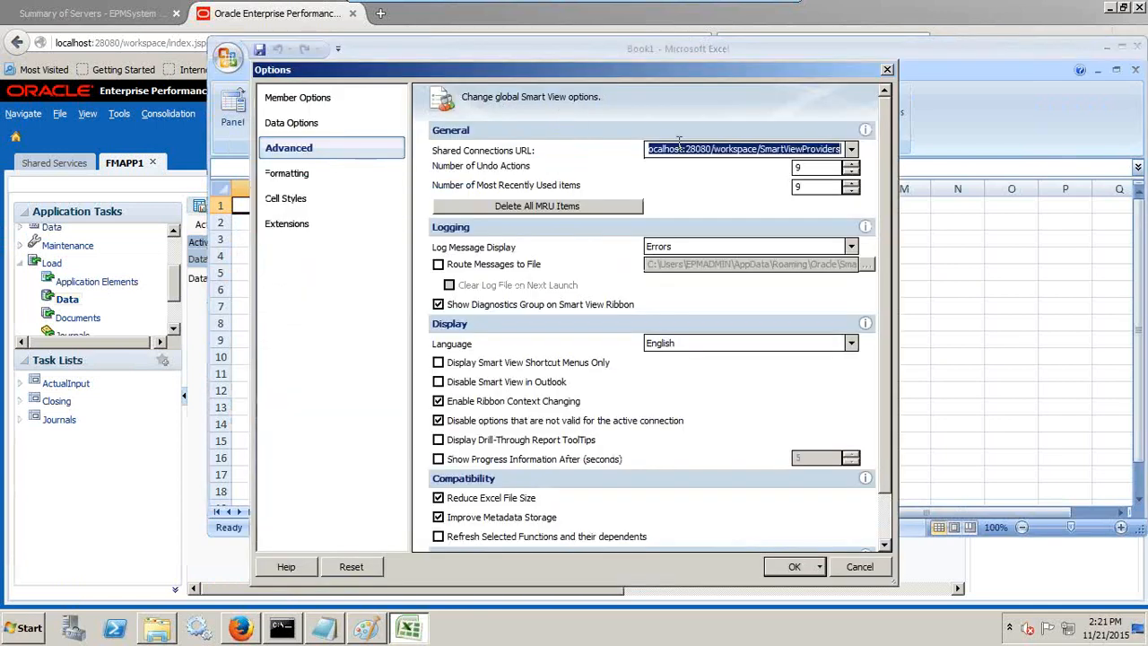
left_click(323, 630)
left_click(404, 75)
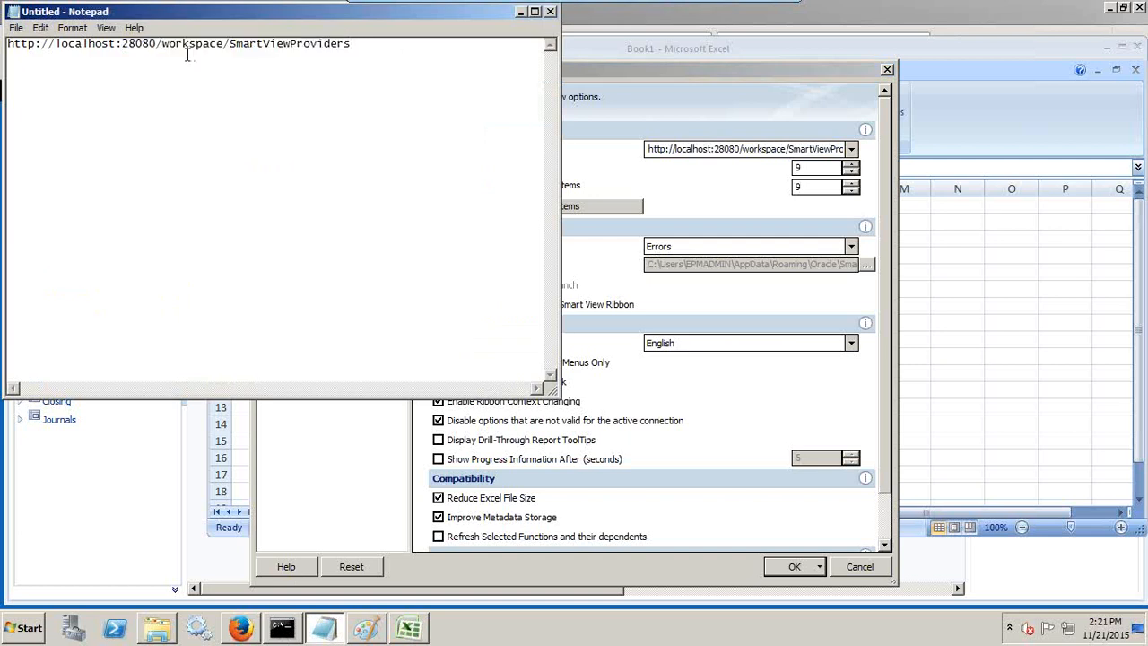
left_click_drag(122, 47, 163, 48)
left_click(178, 69)
left_click_drag(115, 44, 165, 34)
left_click(693, 75)
left_click(861, 566)
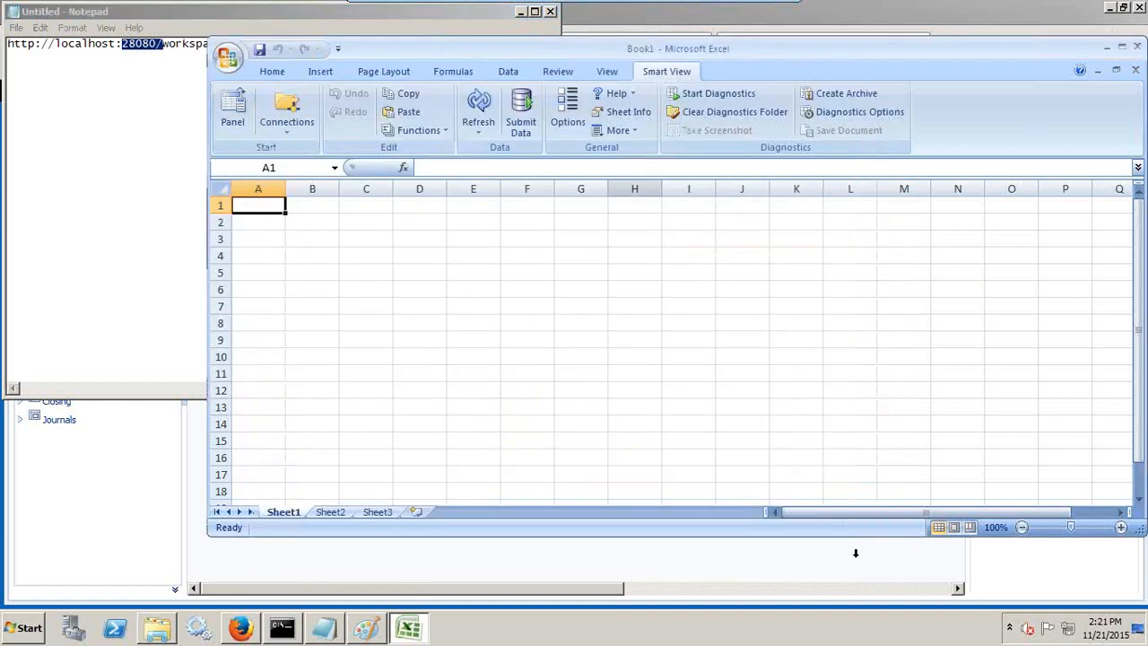
- Maximize the workbook and sign in to the Smart View shared connections with the user name and account password
double_click(632, 49)
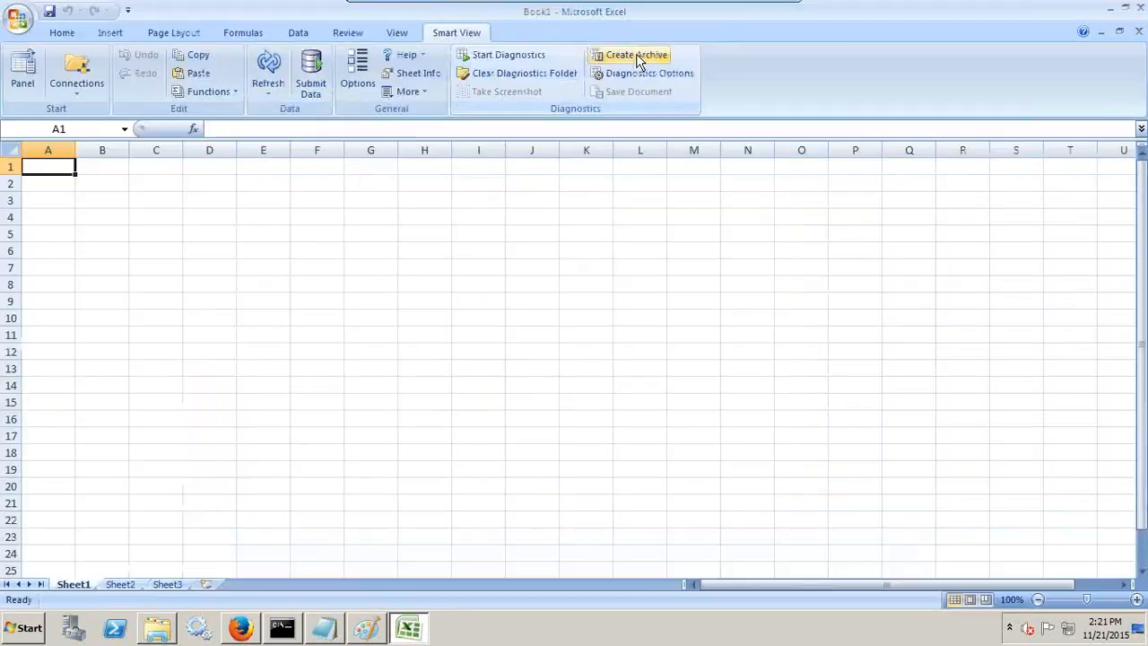
left_click(22, 67)
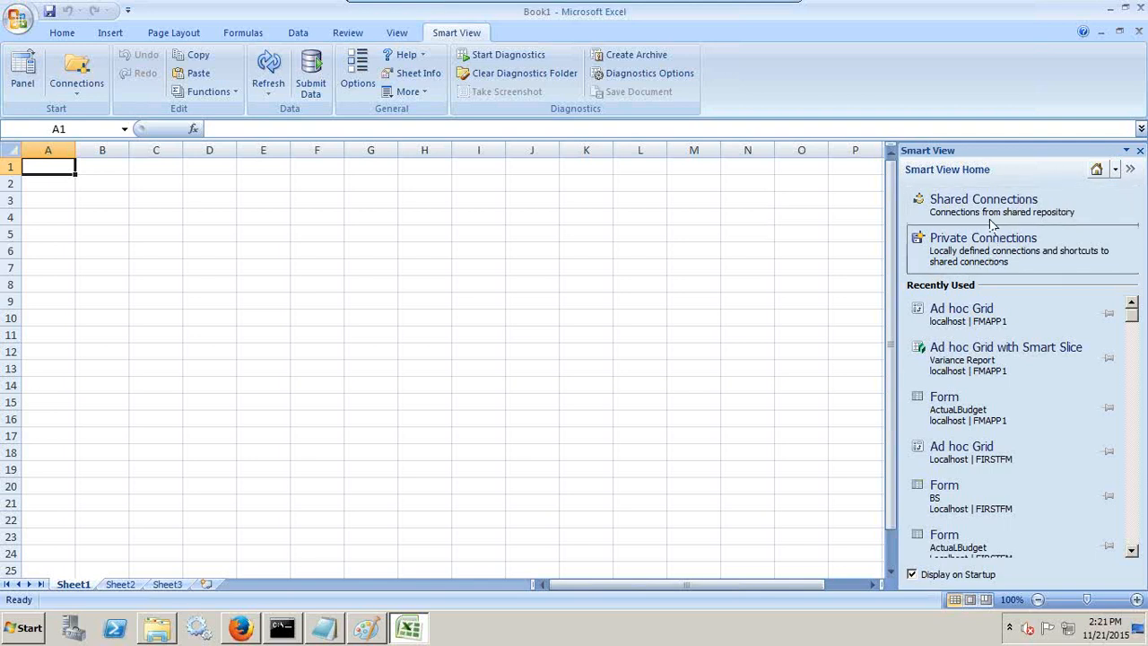
left_click(994, 215)
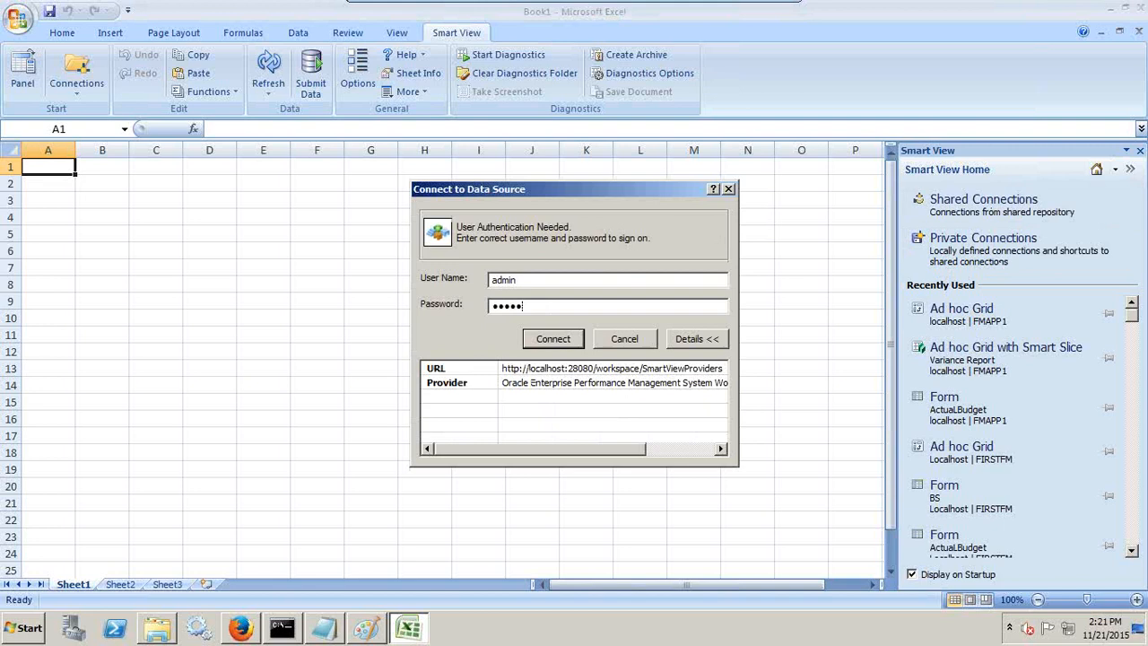
key("Return")
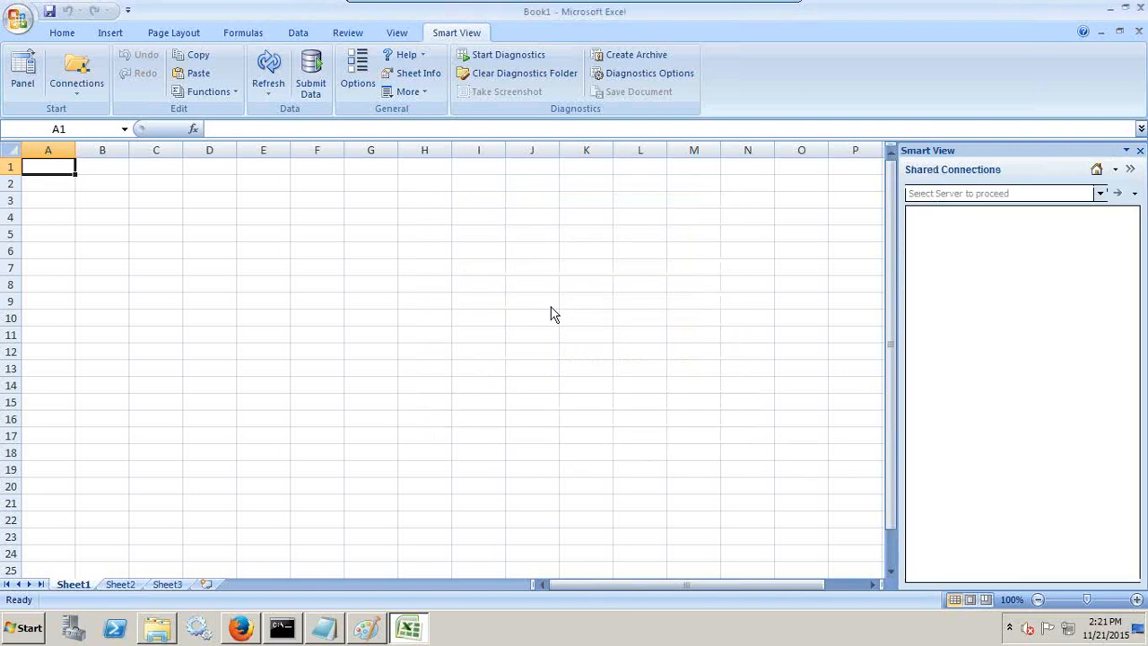
- Connect to the Oracle Hyperion Financial Management, Fusion Edition server and expand localhost down to the contents of FMAPP1
left_click(1101, 194)
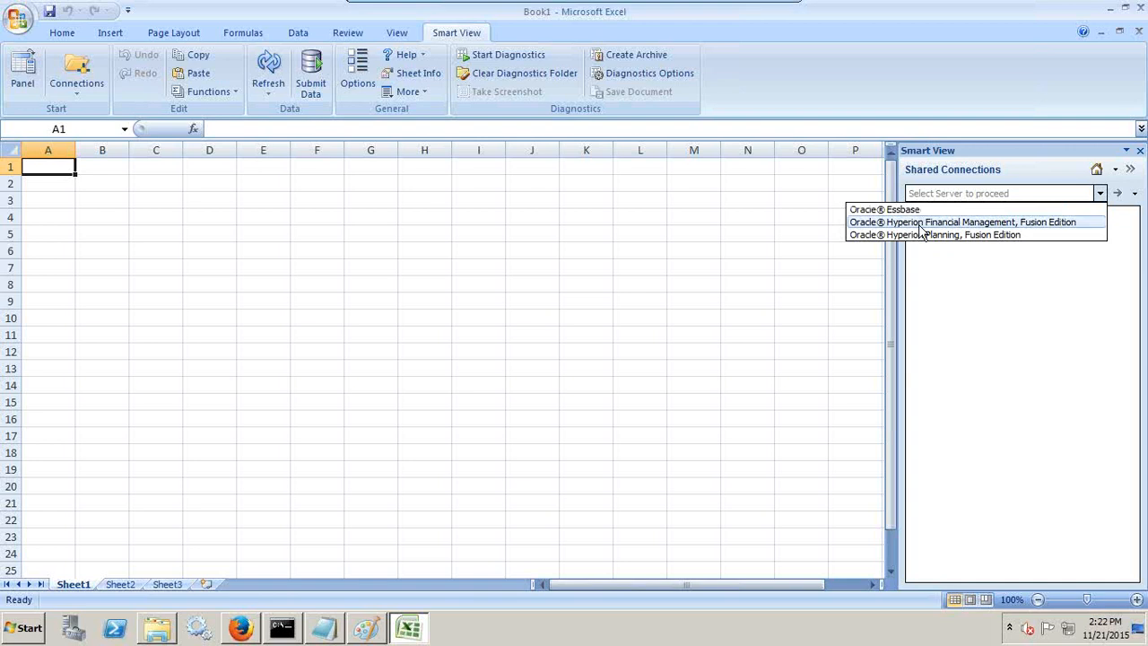
left_click(929, 222)
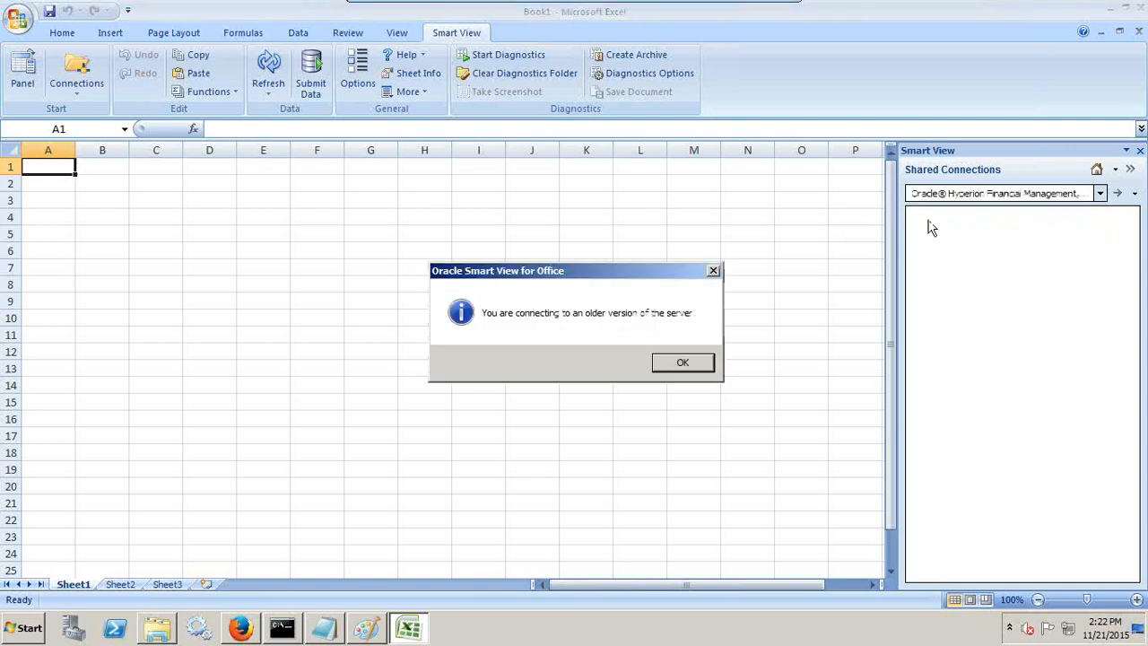
left_click(683, 362)
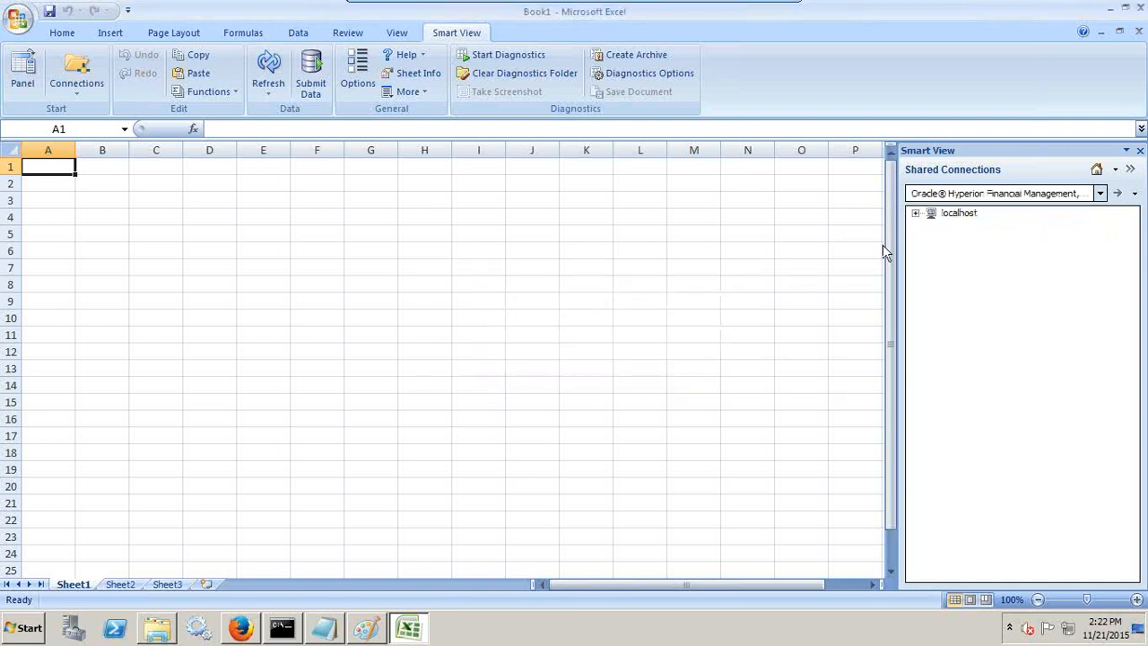
left_click(916, 213)
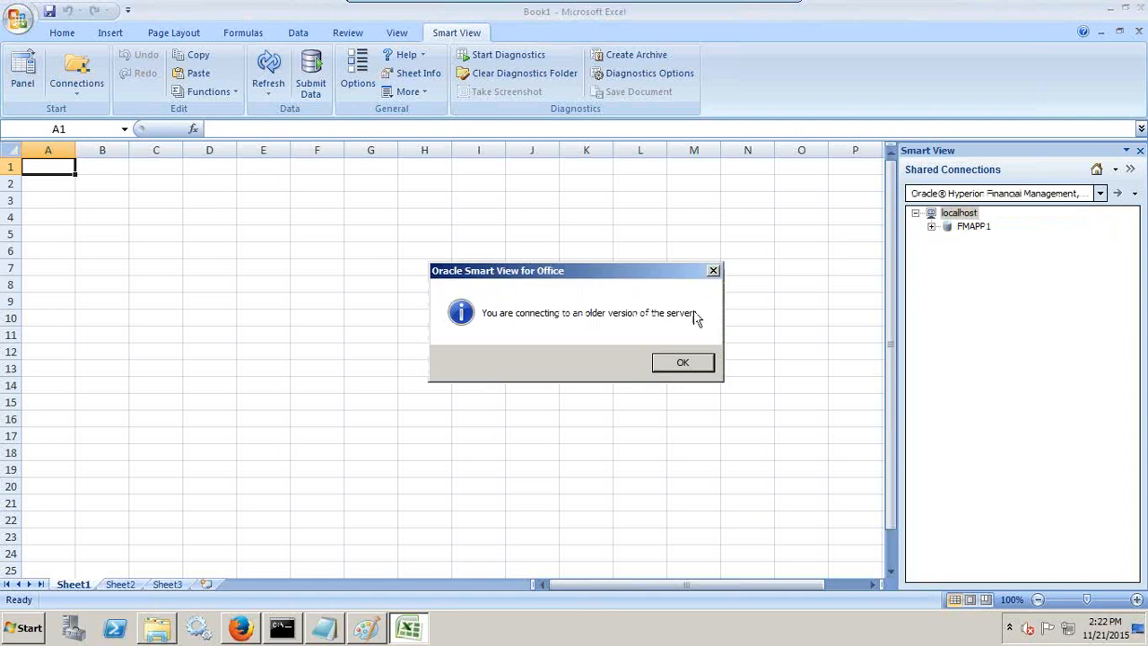
left_click(684, 362)
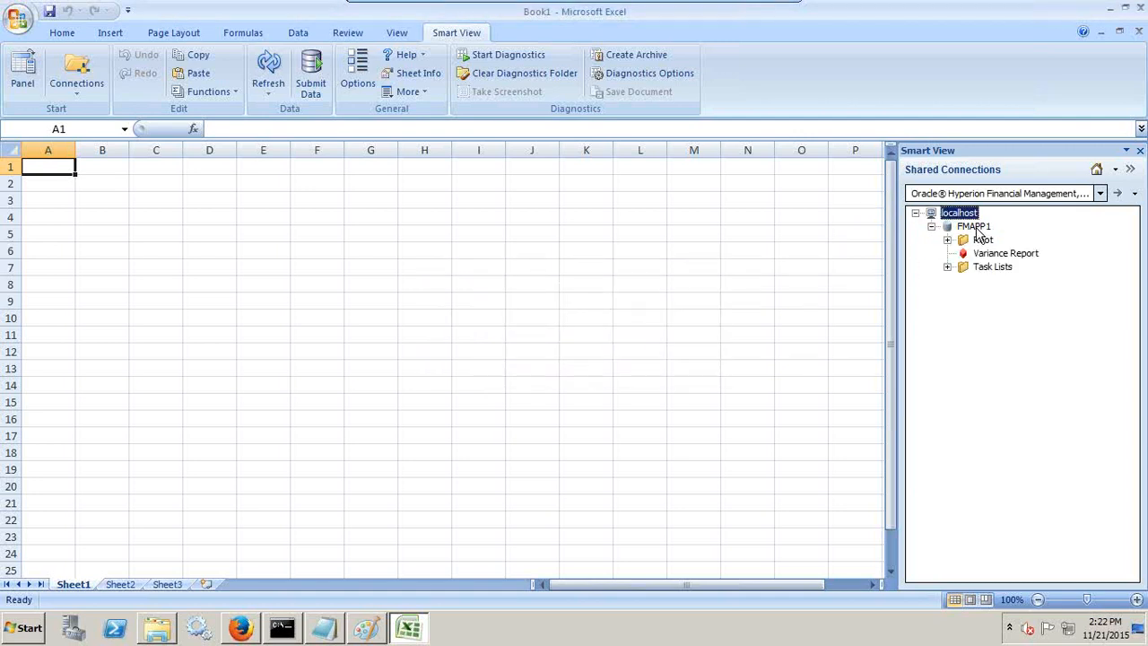
- Create a new Smart Slice on FMAPP1 and move the Scenario dimension from the POV to the columns
right_click(976, 228)
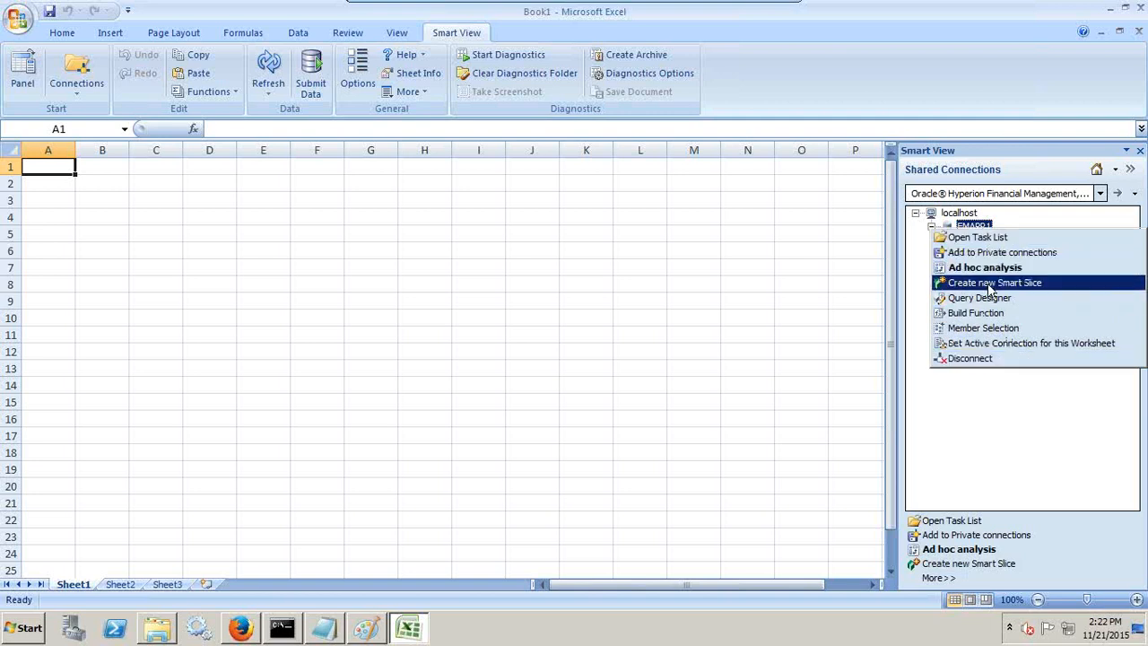
left_click(990, 284)
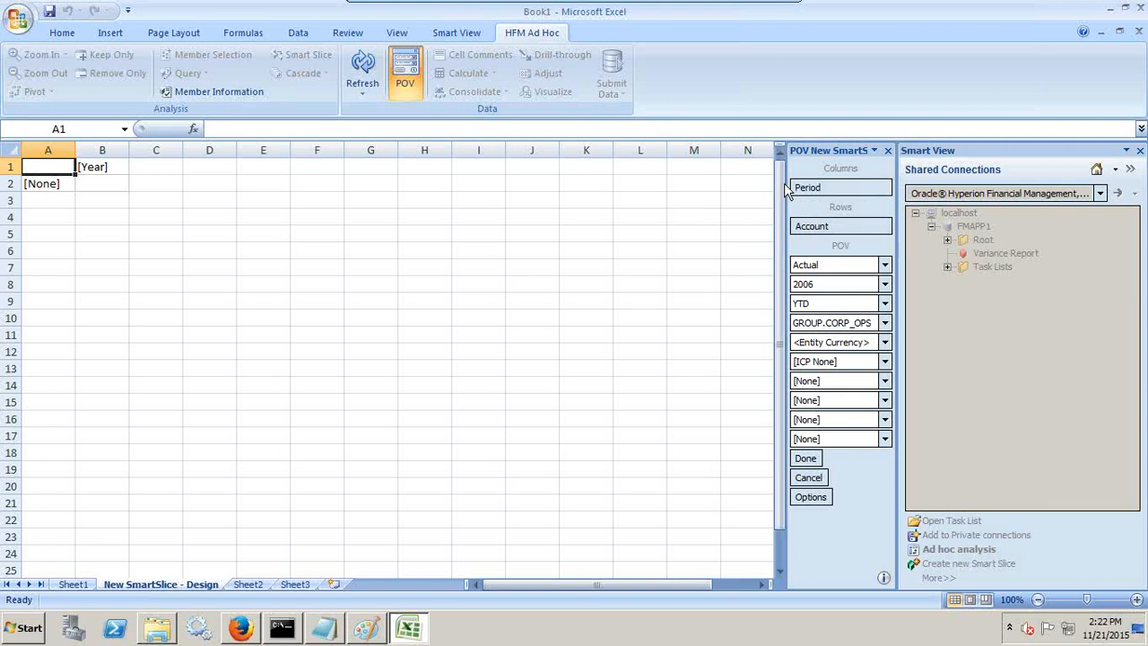
left_click_drag(885, 270, 162, 171)
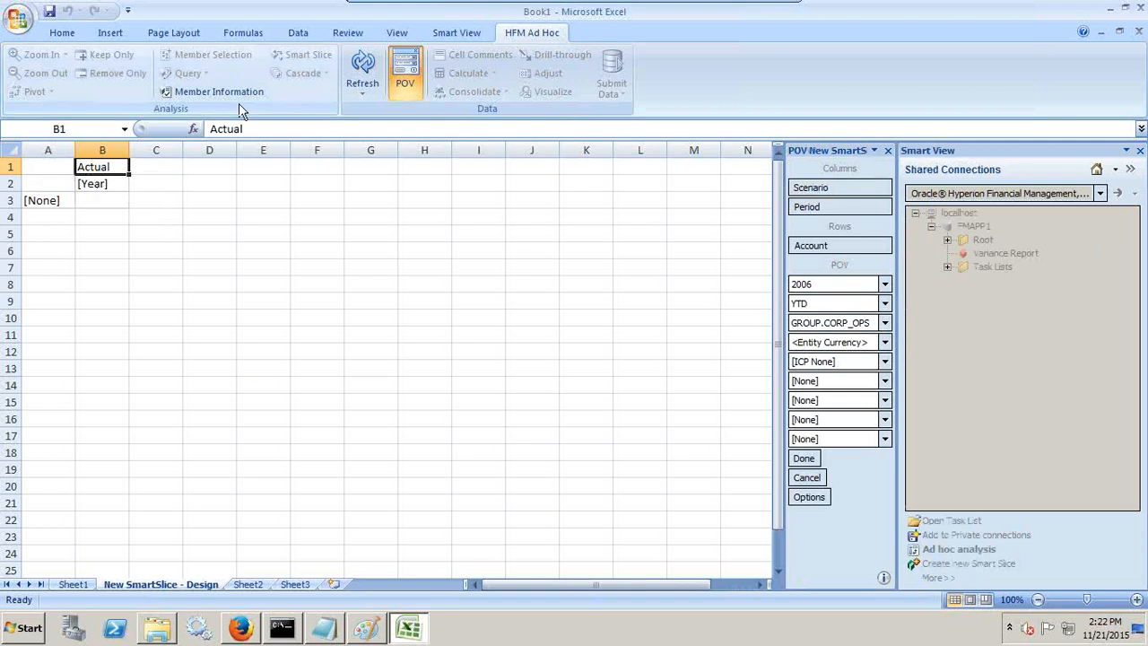
- Add Budget to the selected members of the Scenario column dimension, alongside Actual
left_click(825, 188)
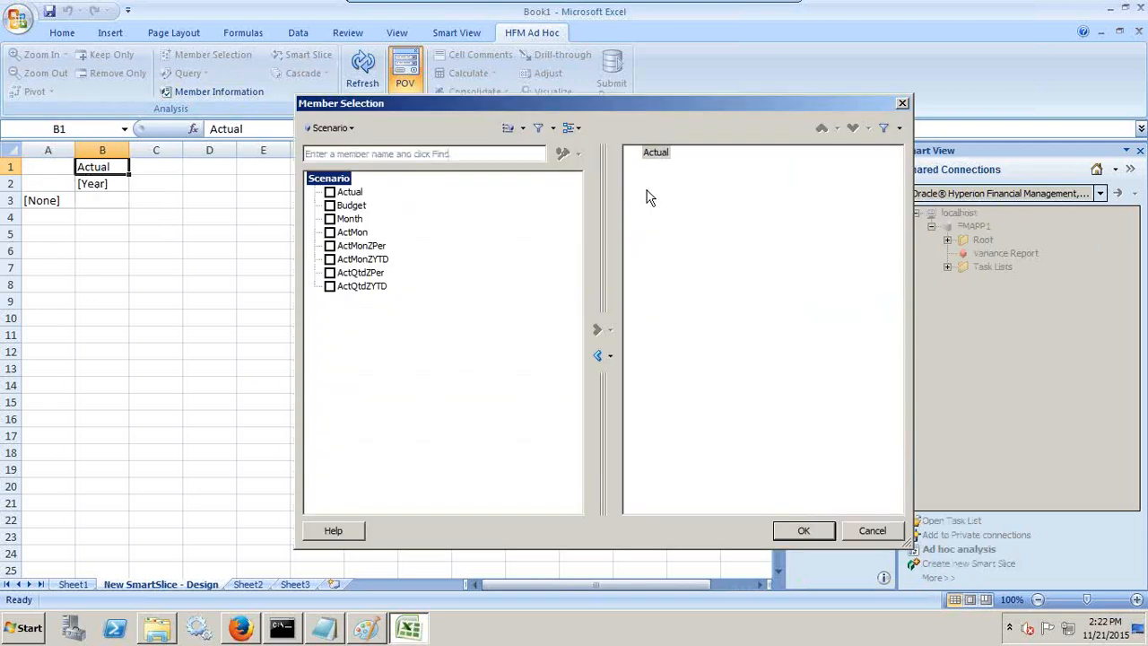
left_click(334, 207)
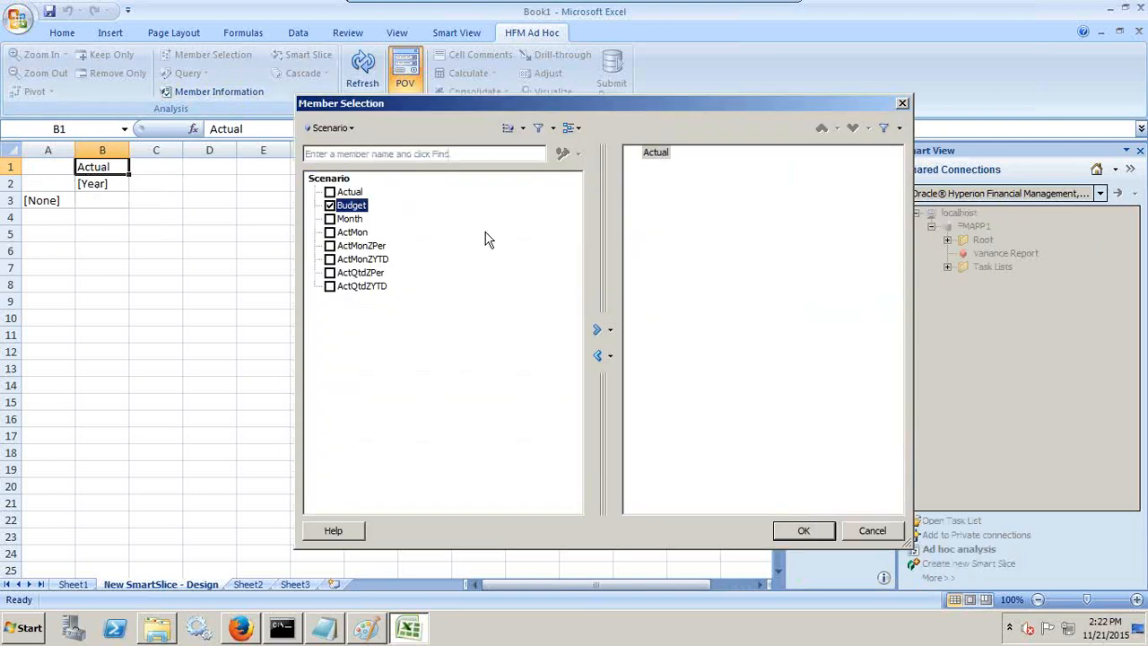
left_click(597, 330)
left_click(791, 533)
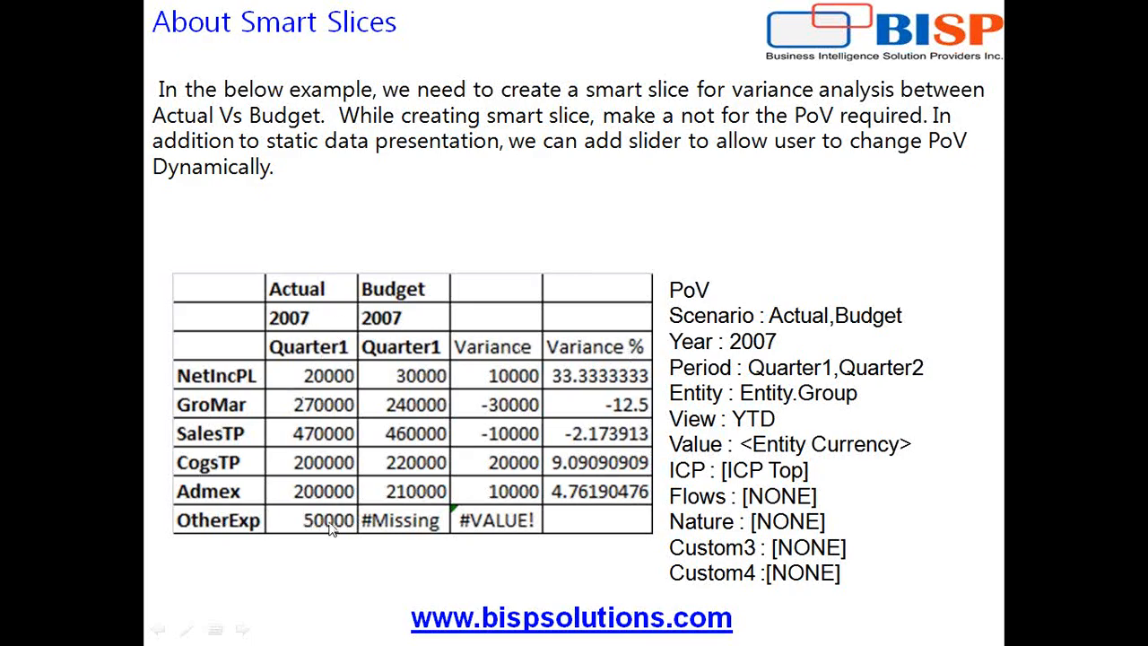
- Return from the slide to the Smart Slice design and replace the Period member [Year] with Quarter4 from HalfYear2
key("super")
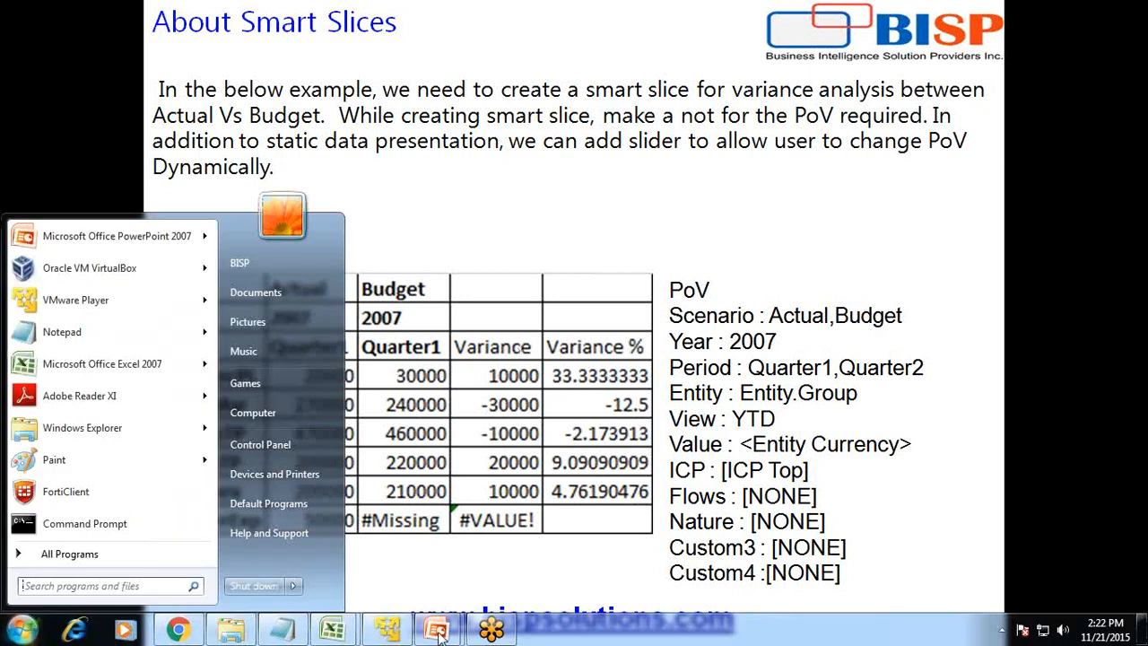
left_click(410, 631)
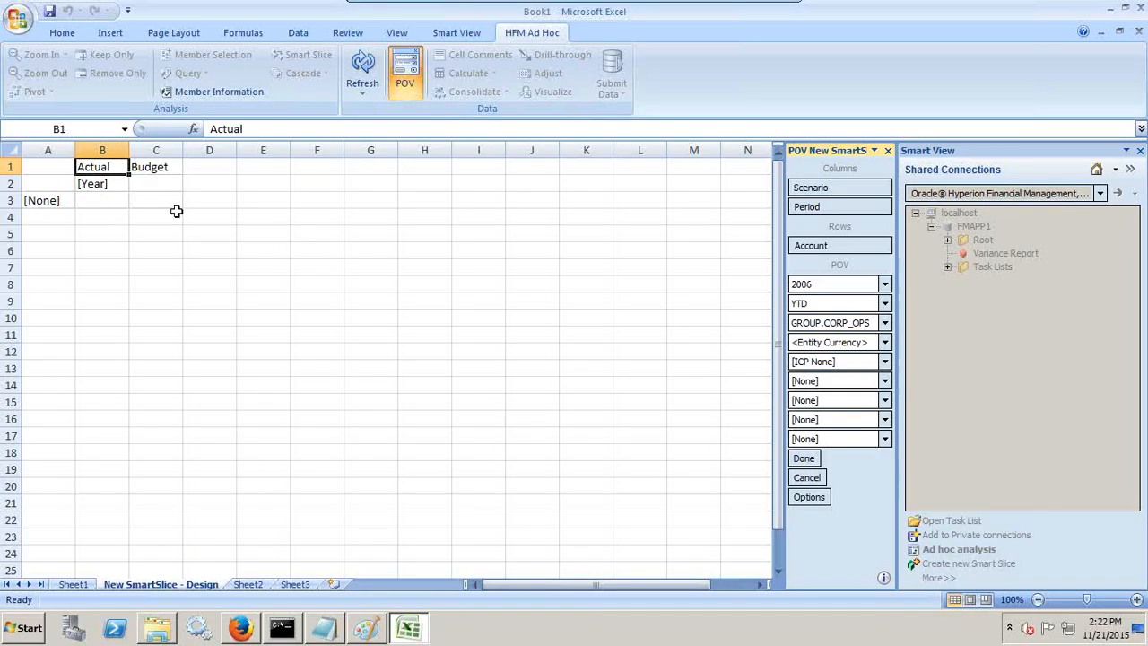
left_click(819, 214)
left_click(598, 357)
left_click(315, 192)
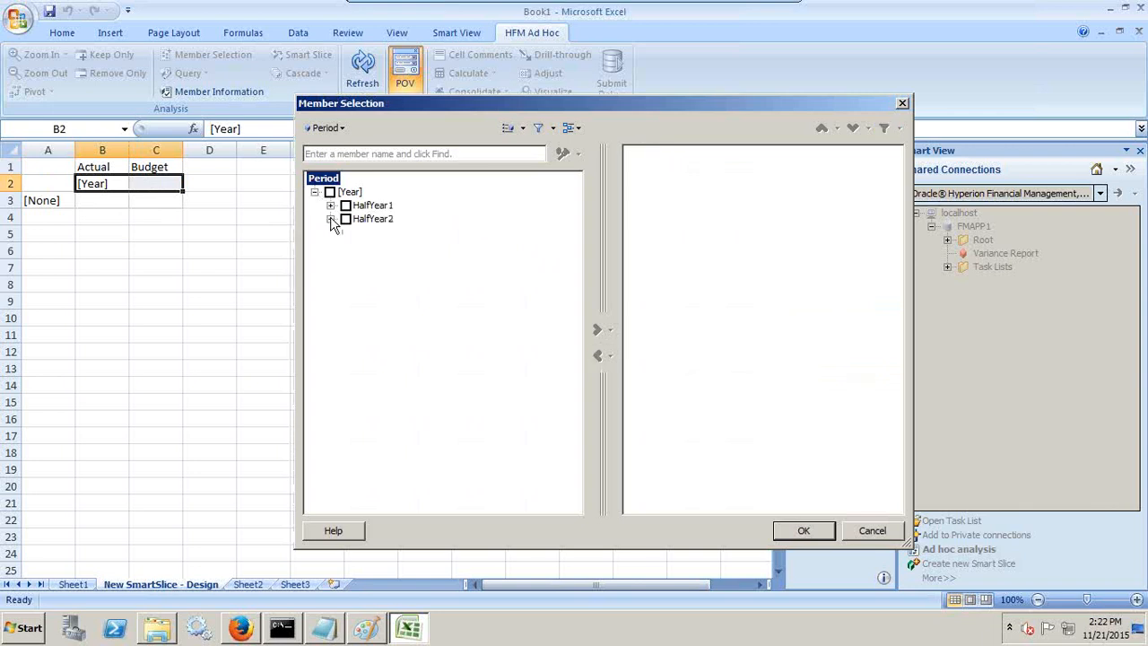
left_click(330, 220)
left_click(347, 246)
left_click(347, 246)
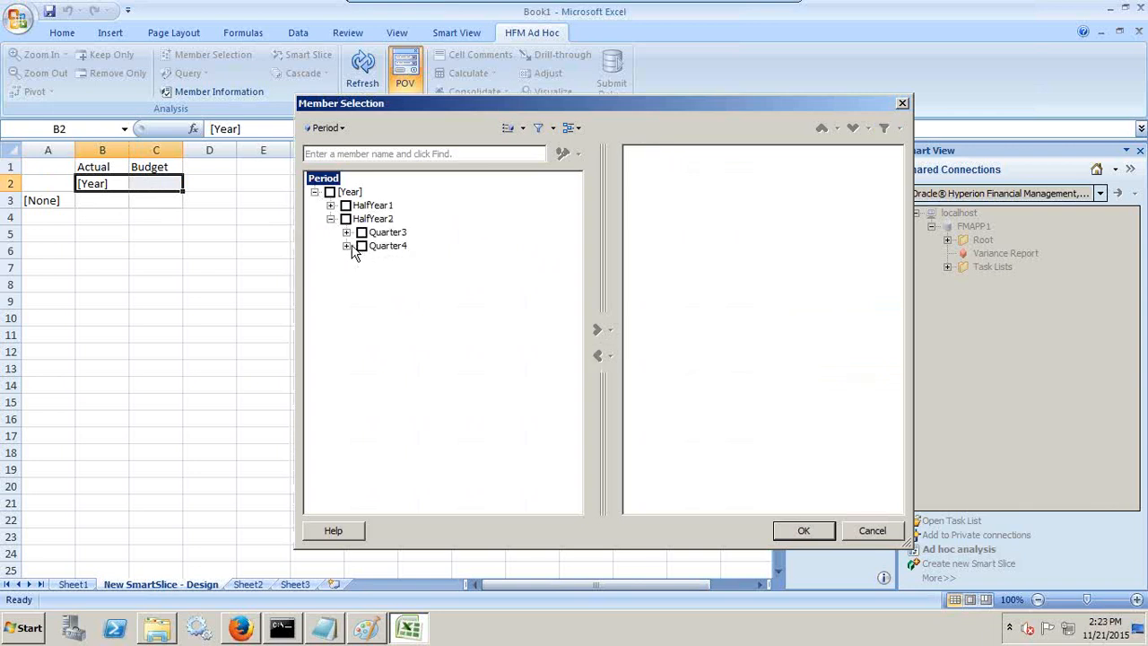
left_click(381, 246)
left_click(597, 330)
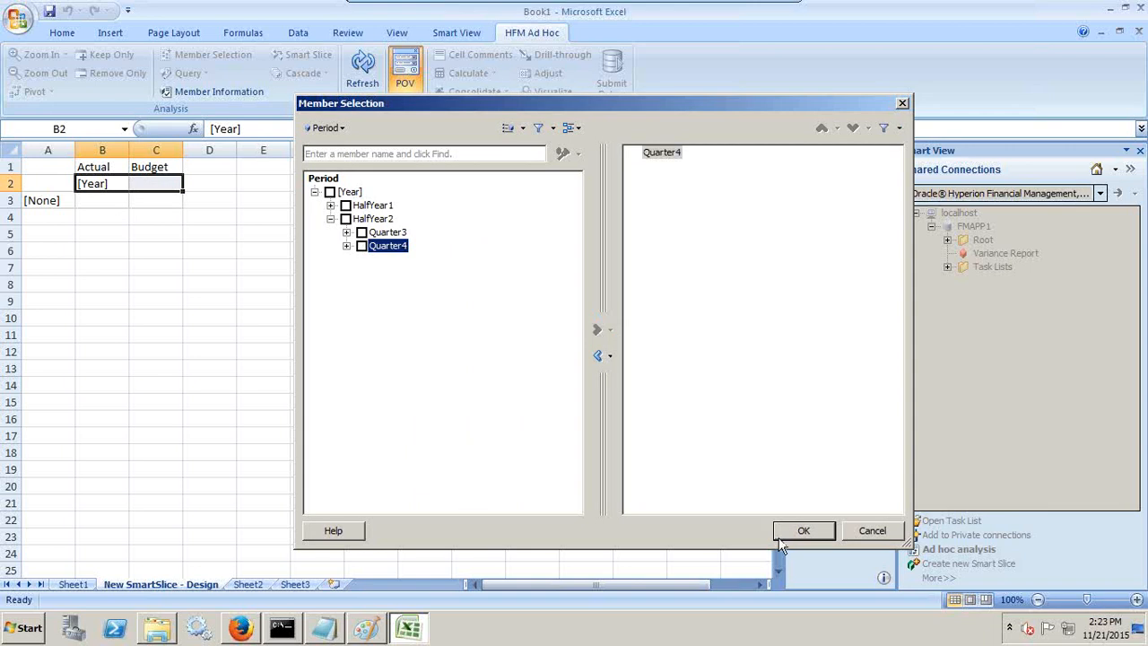
left_click(802, 531)
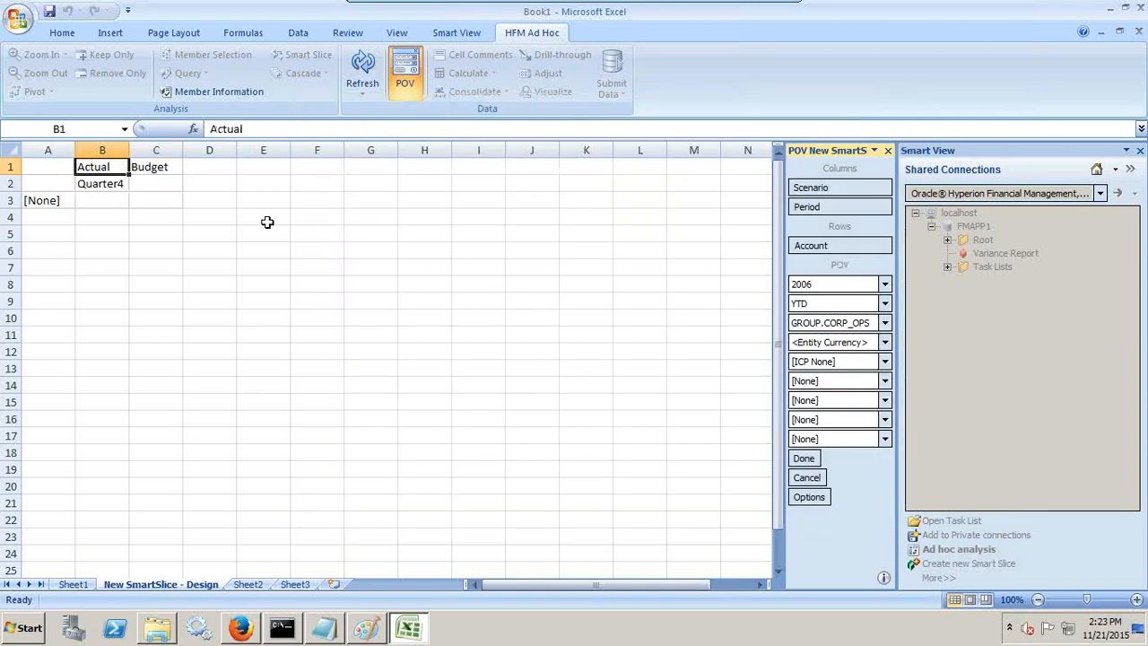
- Move the Year dimension with member 2006 from the POV to the columns, above Scenario
mouse_move(632, 6)
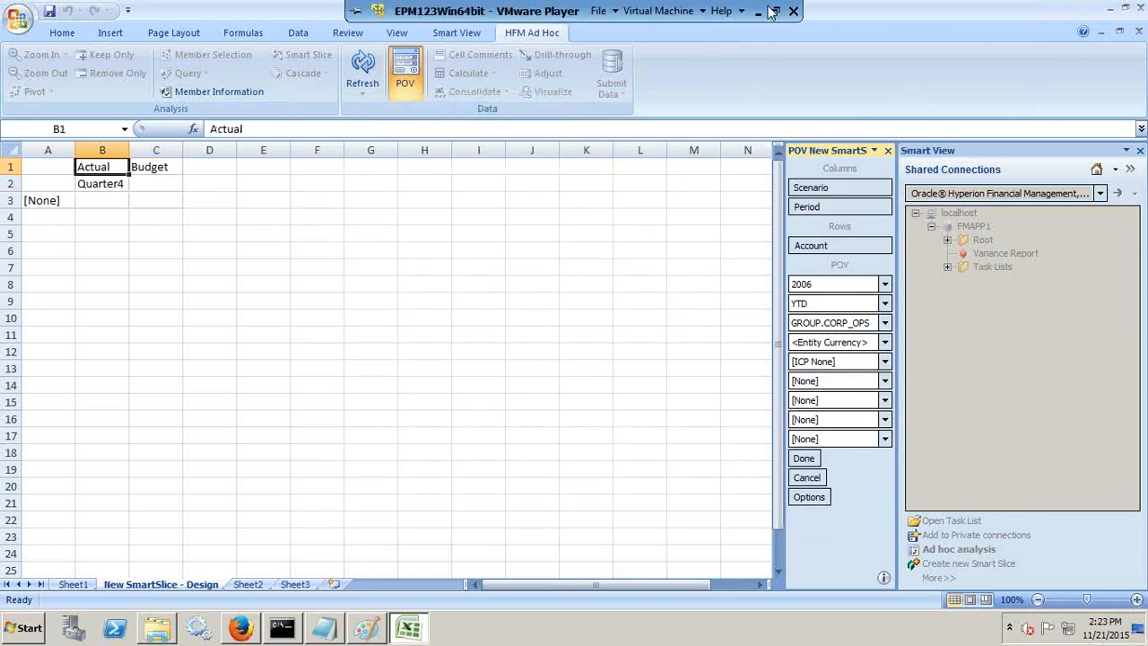
left_click_drag(887, 289, 167, 205)
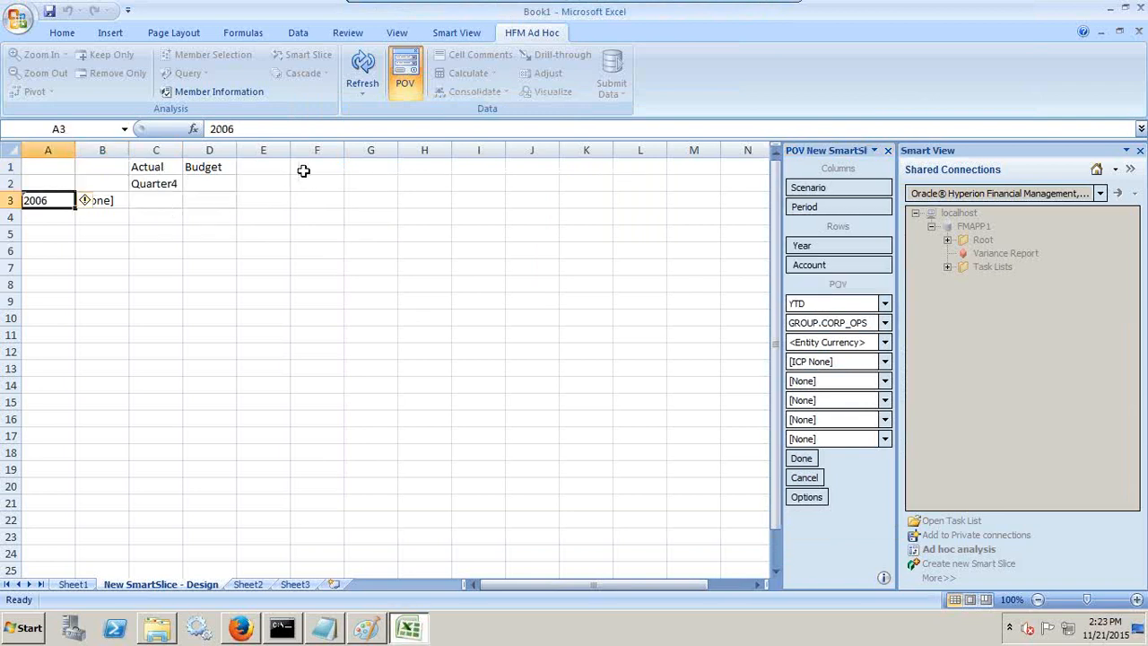
left_click_drag(63, 197, 167, 169)
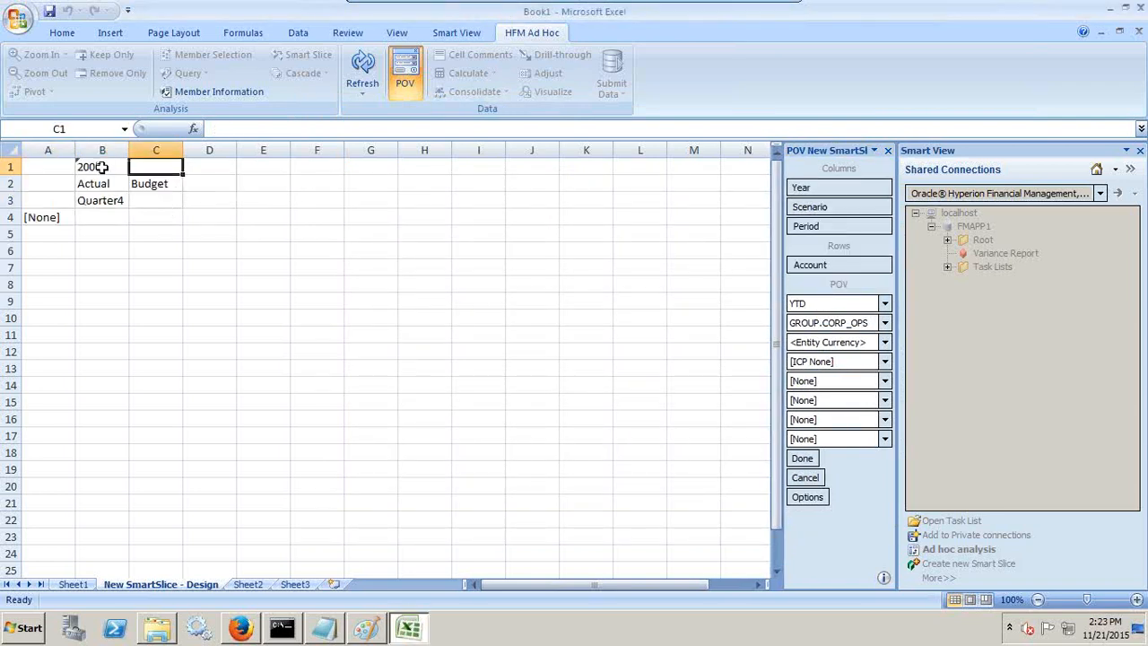
- Inspect the 2006 member in cell B1 and check the reference grid screenshot in Paint before returning to the workbook
left_click(103, 167)
left_click(275, 129)
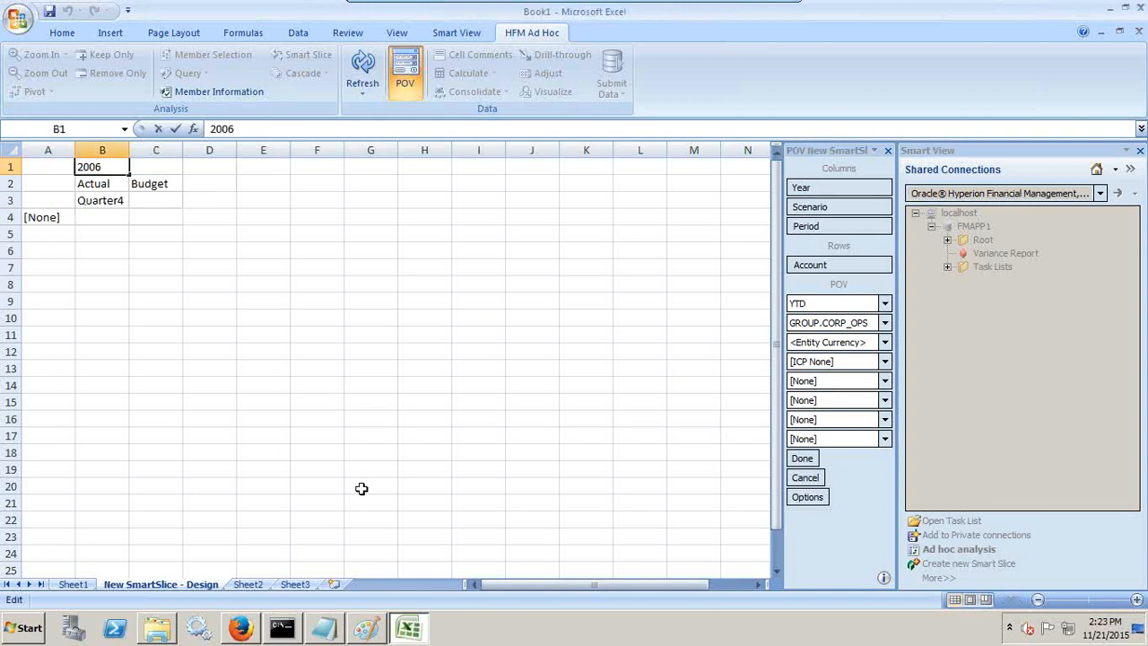
left_click(366, 628)
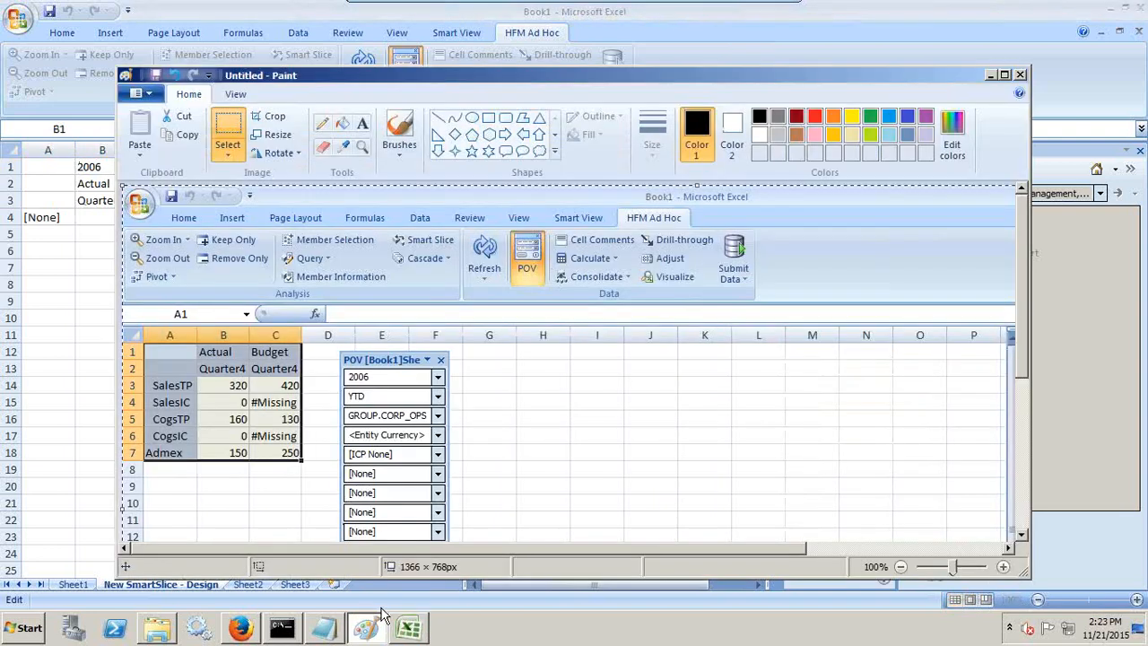
left_click(380, 628)
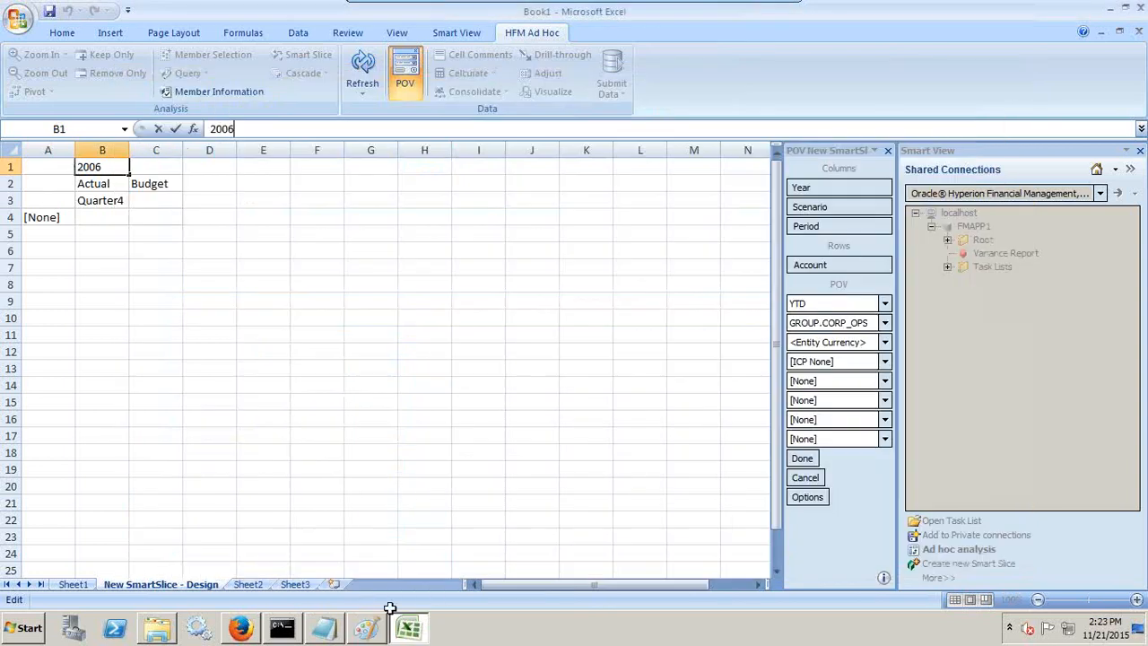
- Open the member selection for the Account row dimension and remove [None] from its selected members
left_click(45, 216)
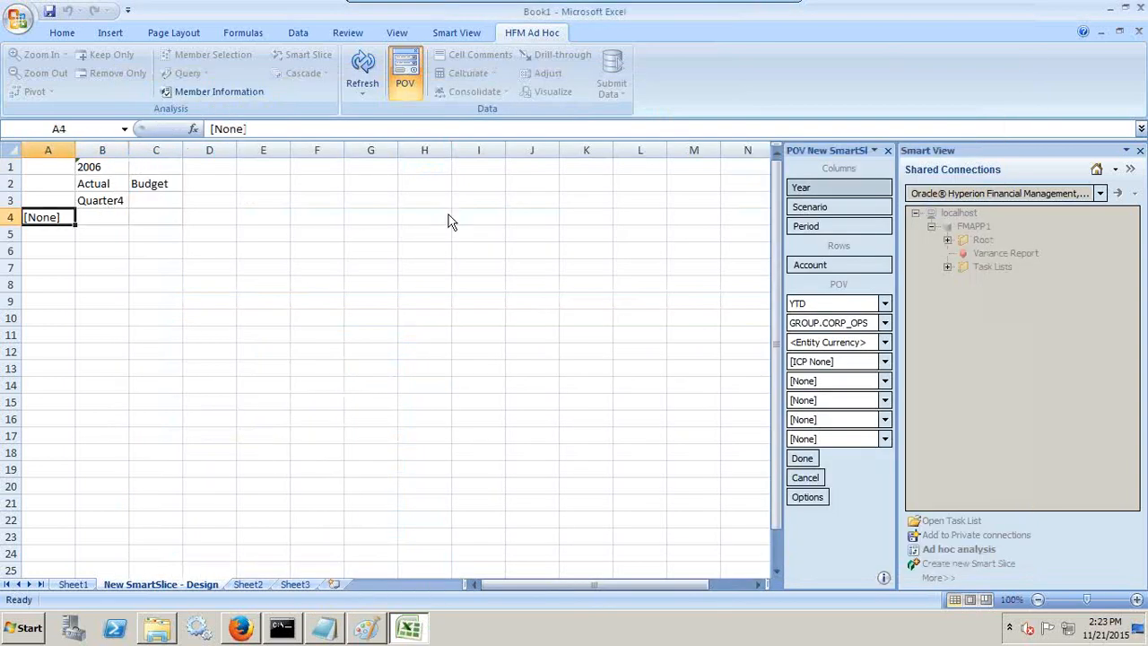
double_click(817, 266)
left_click(656, 153)
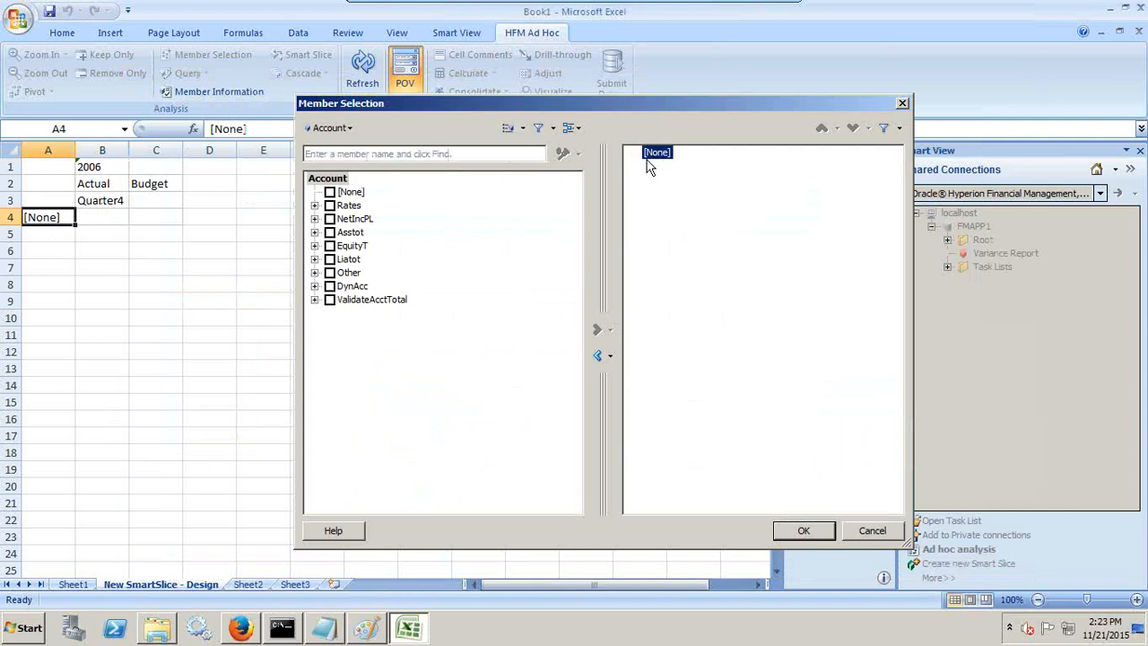
left_click(597, 355)
- Mark the accounts SalesTP and SalesIC under GroMar in the NetIncPL hierarchy for selection
left_click(315, 219)
left_click(330, 232)
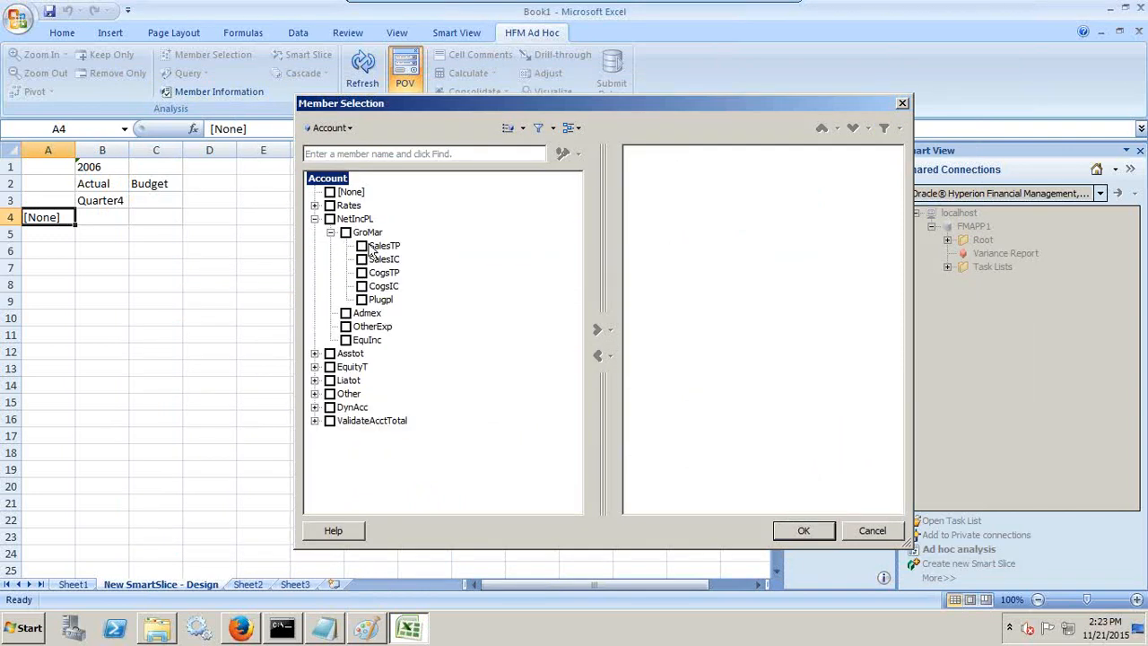
left_click(361, 246)
left_click(365, 260)
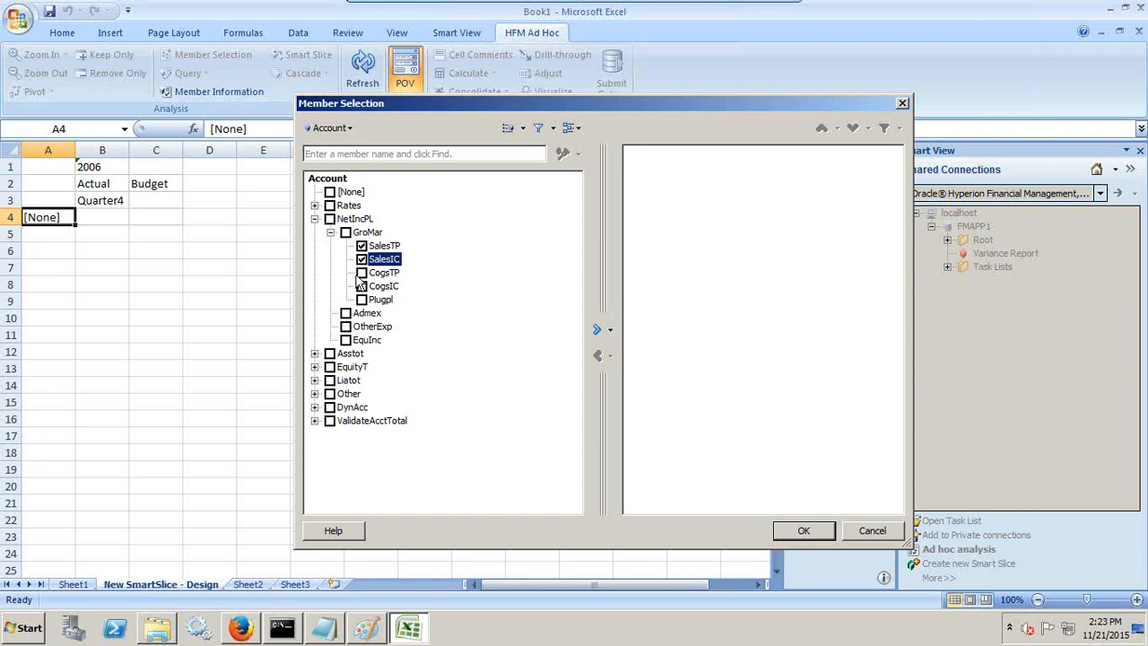
- Show account members by name and description, and also mark CogsTP, CogsIC, Admex and OtherExp for selection
left_click(572, 129)
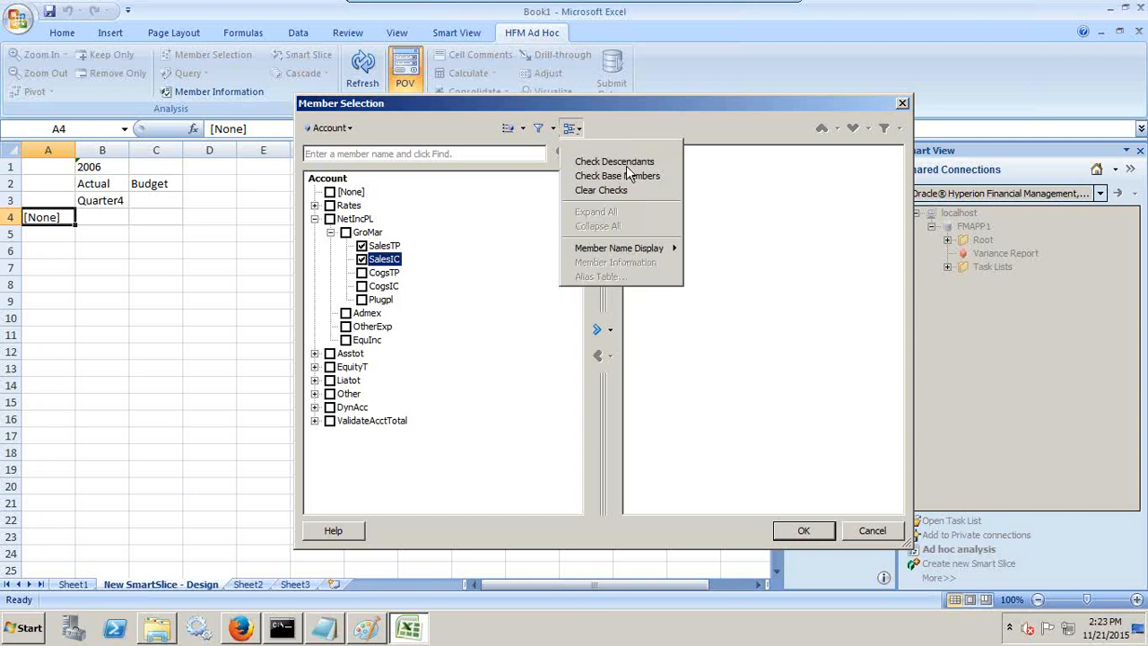
mouse_move(668, 248)
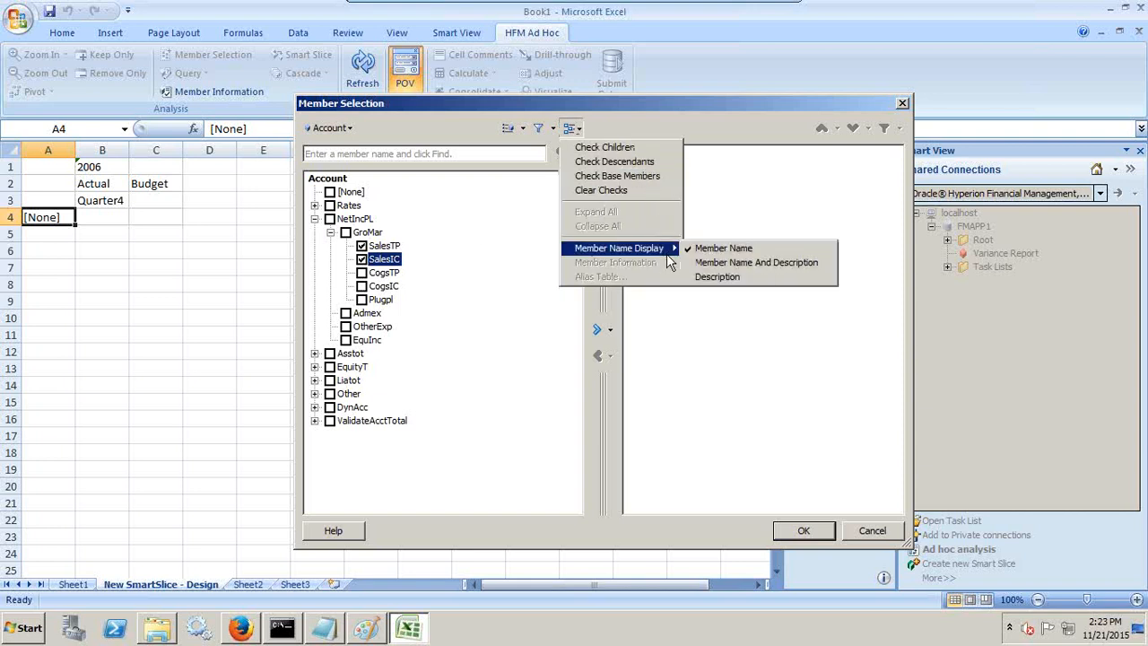
left_click(728, 264)
left_click(362, 272)
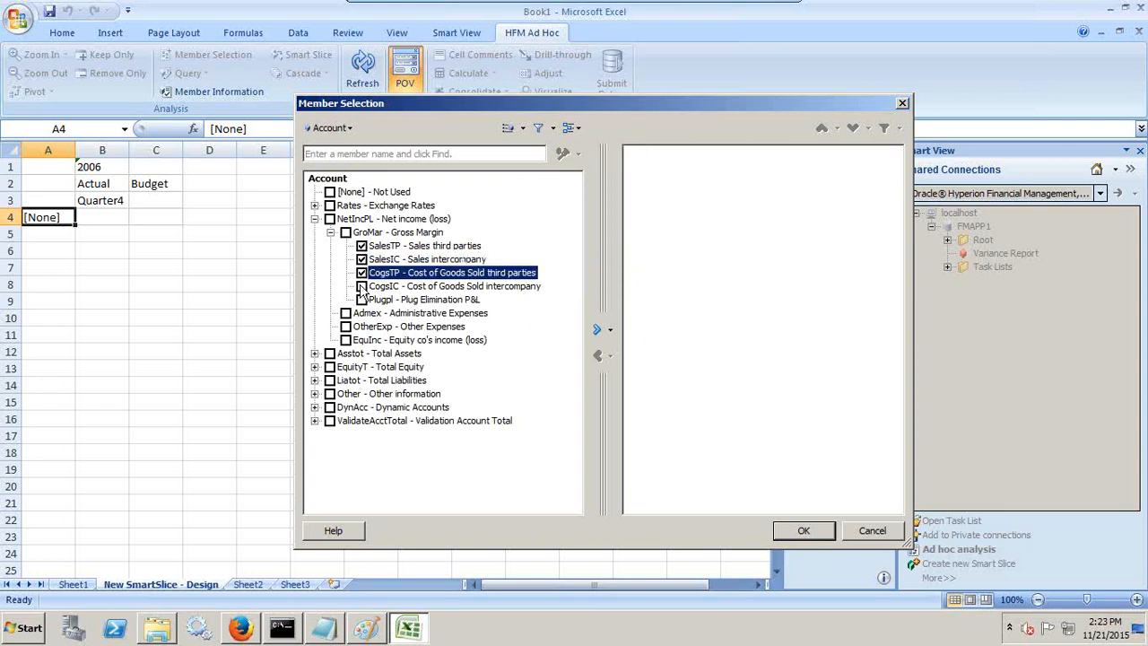
left_click(362, 286)
left_click(347, 313)
left_click(346, 327)
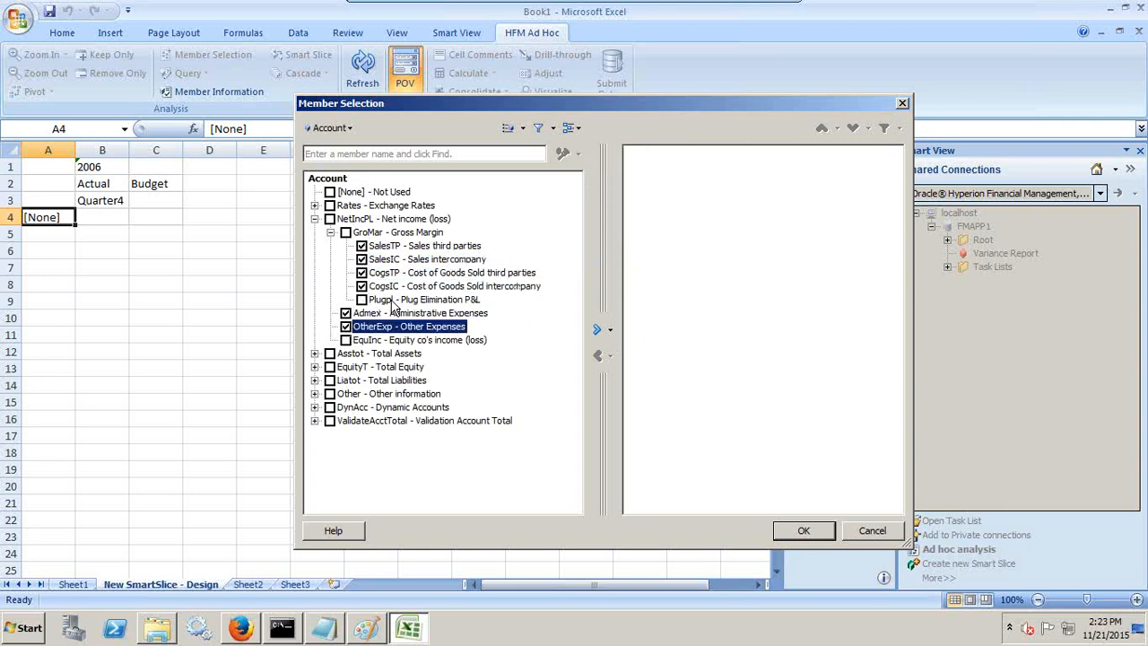
- Mark MiscIncExp and MiscExpInc under Other, apply all marked accounts as row members, and widen column A to fit them
left_click(315, 394)
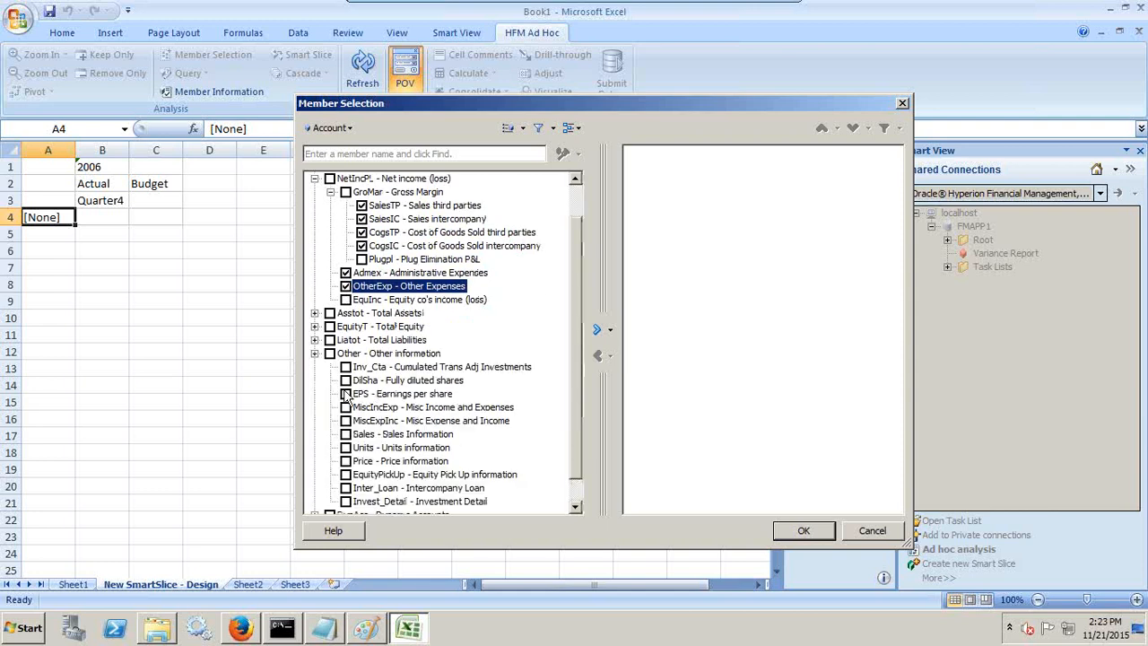
left_click(348, 399)
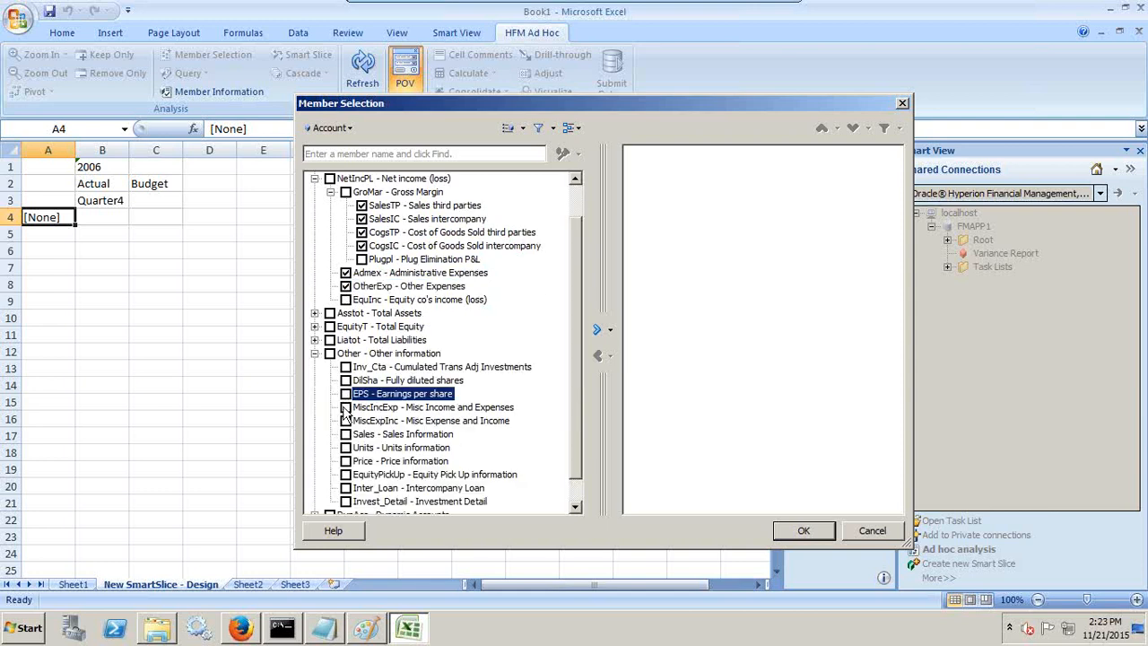
left_click(346, 408)
left_click(347, 420)
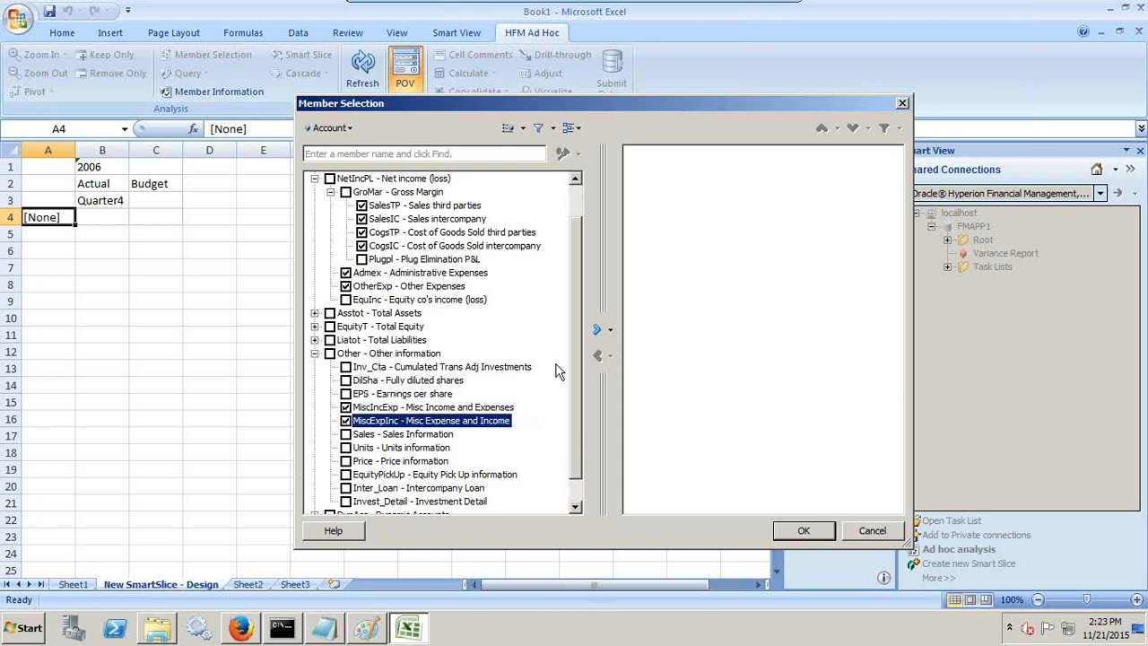
left_click(597, 331)
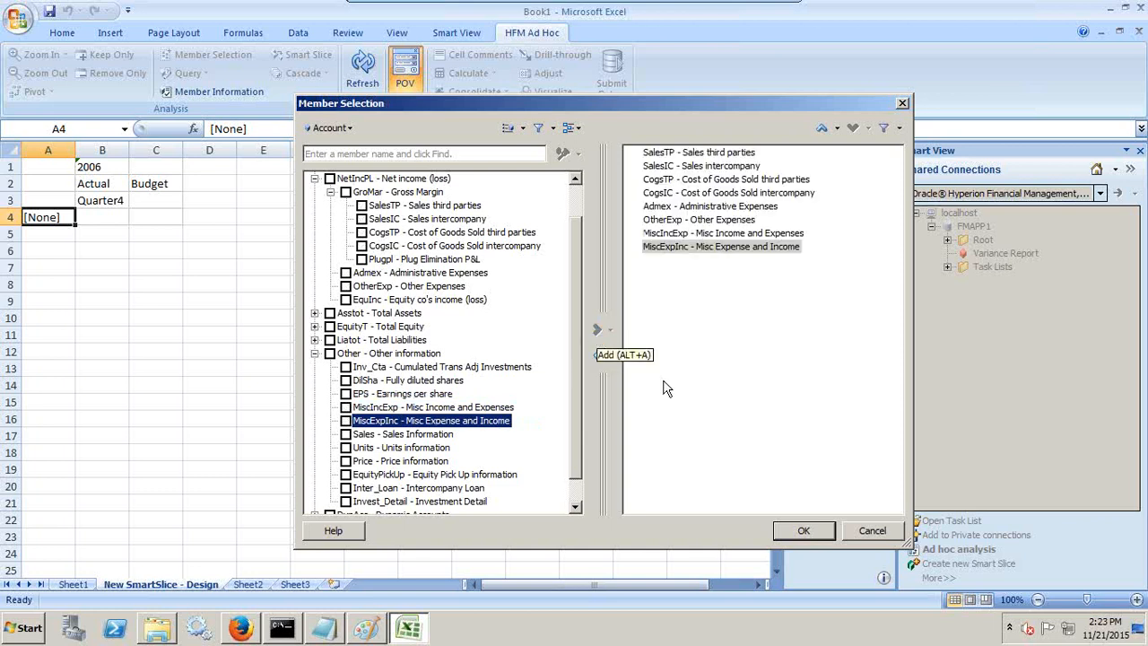
left_click(786, 531)
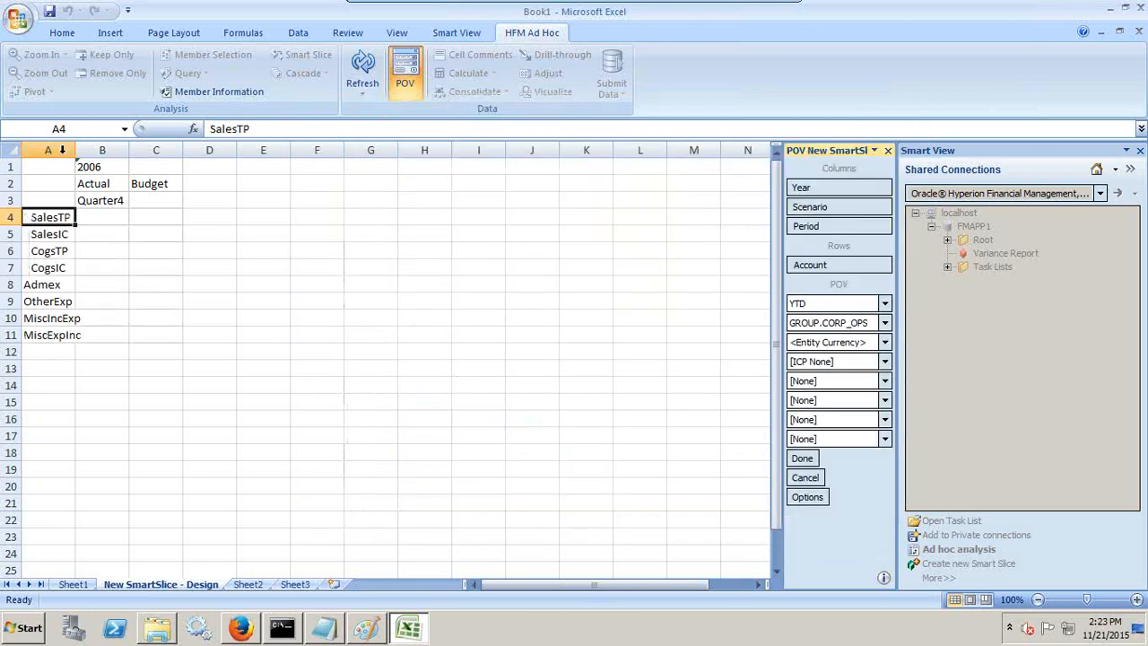
left_click_drag(65, 153, 105, 152)
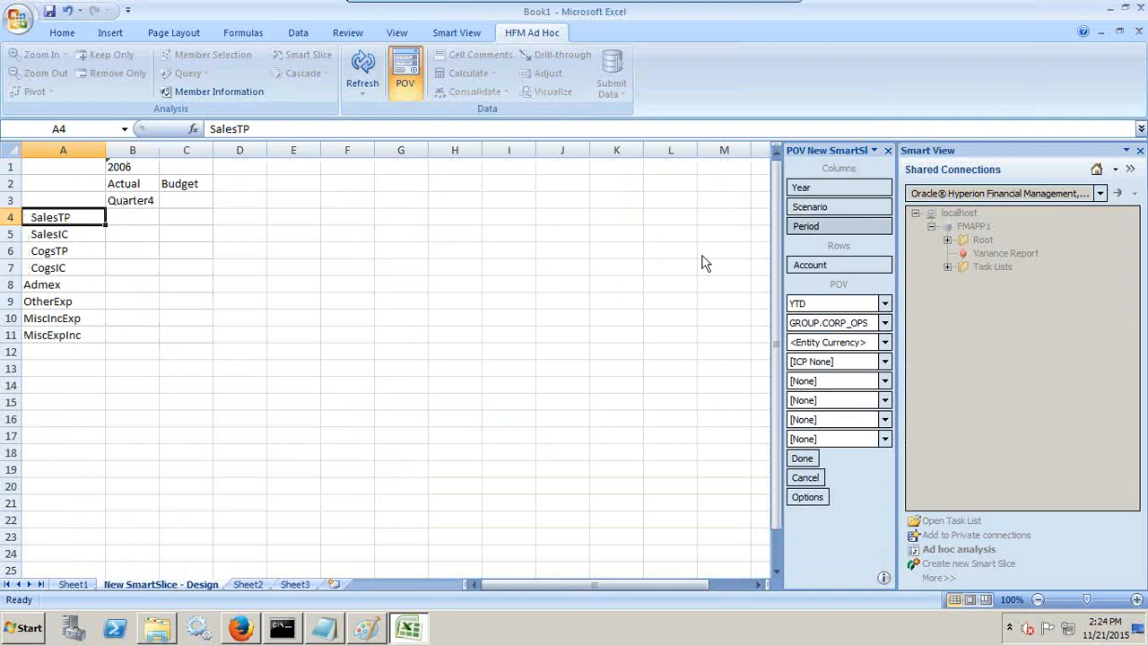
- Examine the Entity members under GROUP, the ICP choices and the custom dimension choices in the POV without changing them
left_click(885, 323)
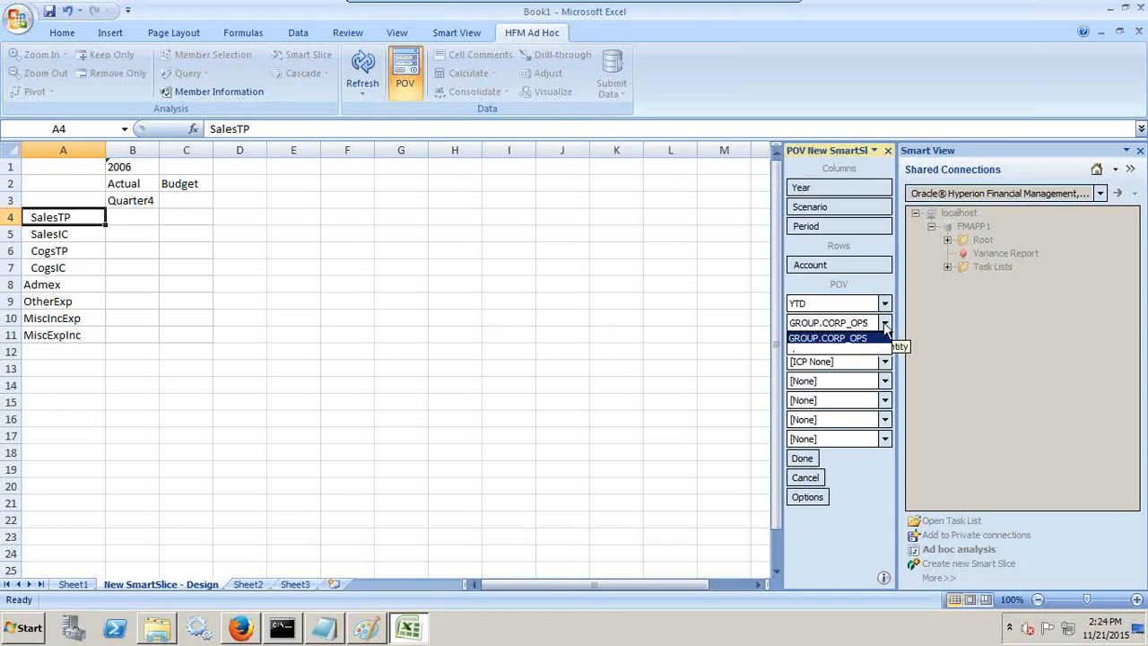
left_click(828, 350)
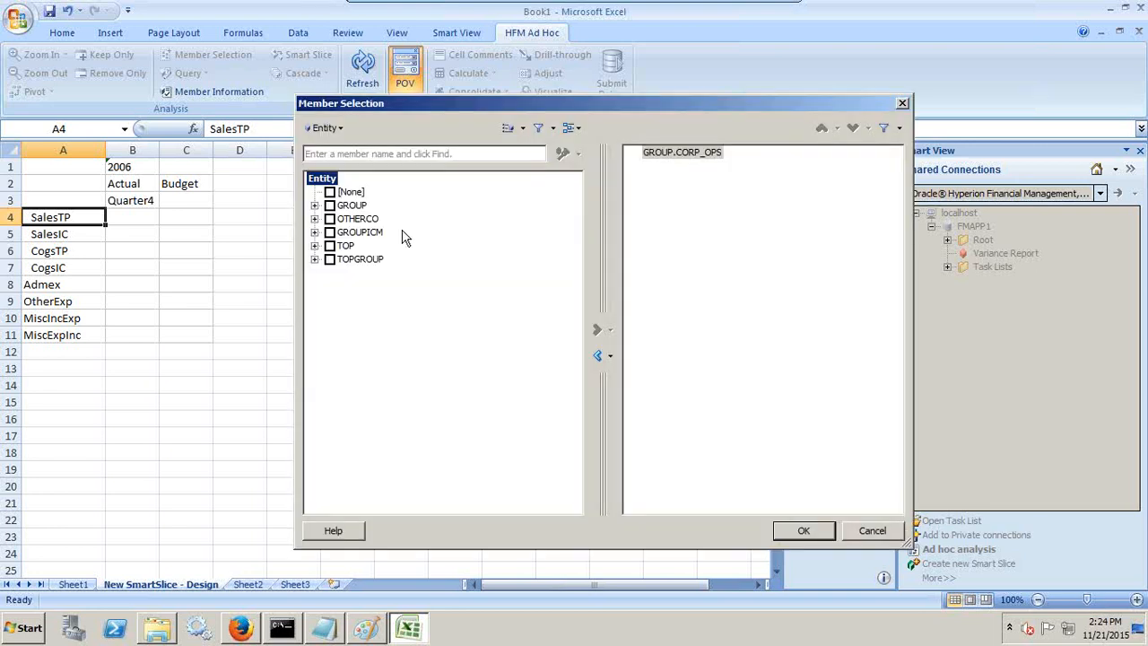
left_click(673, 155)
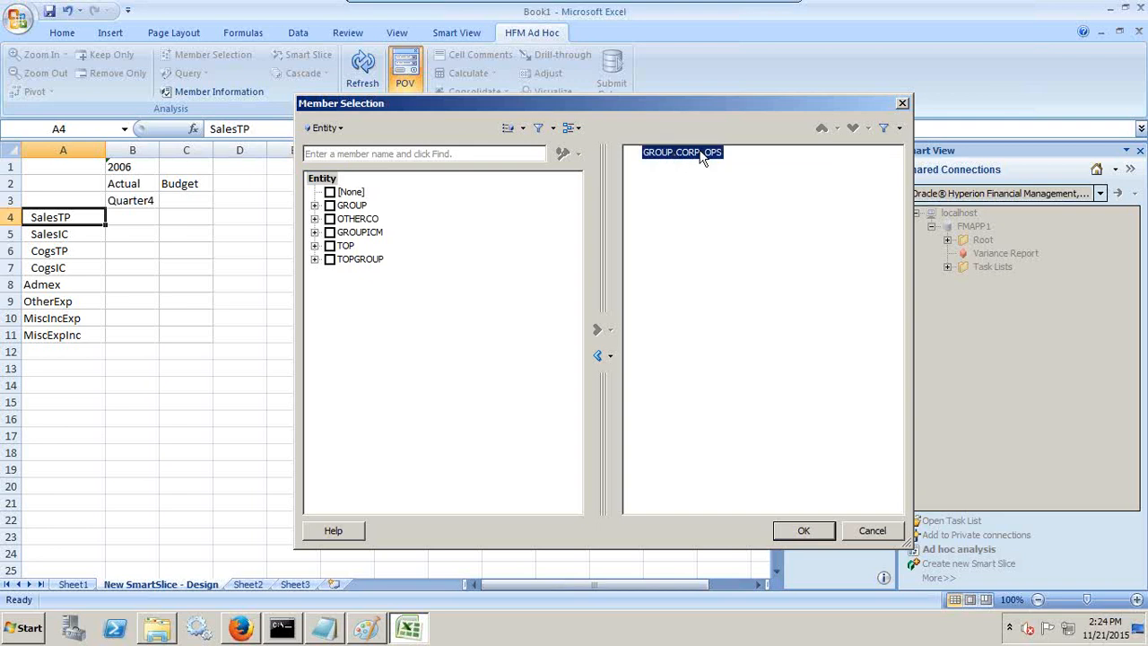
left_click(315, 205)
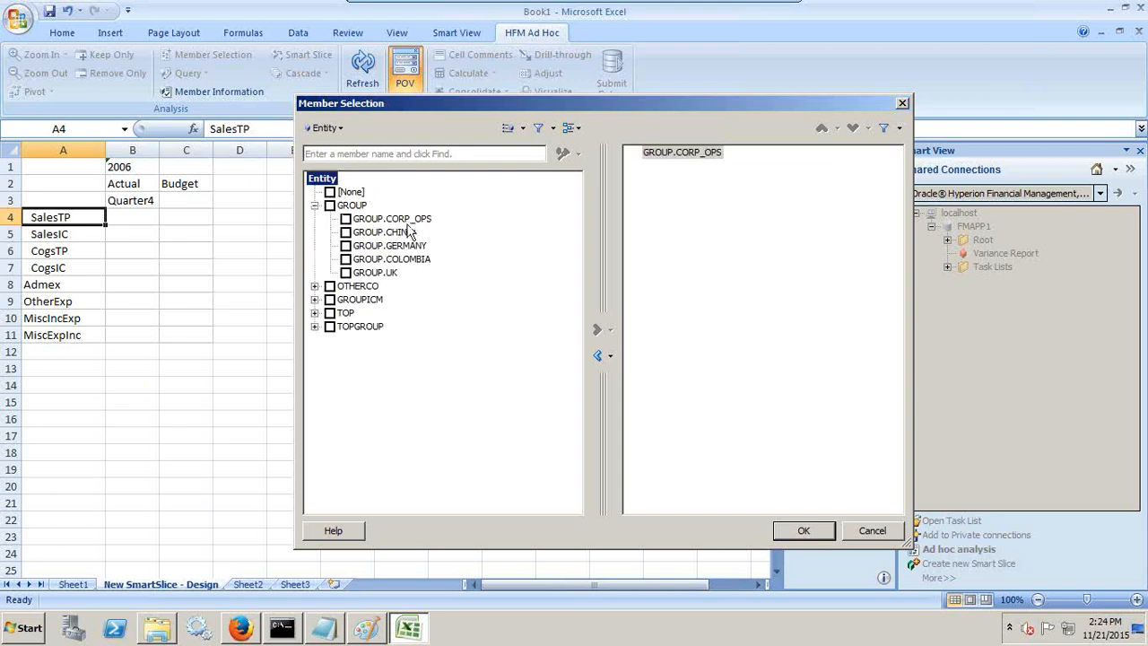
left_click(867, 533)
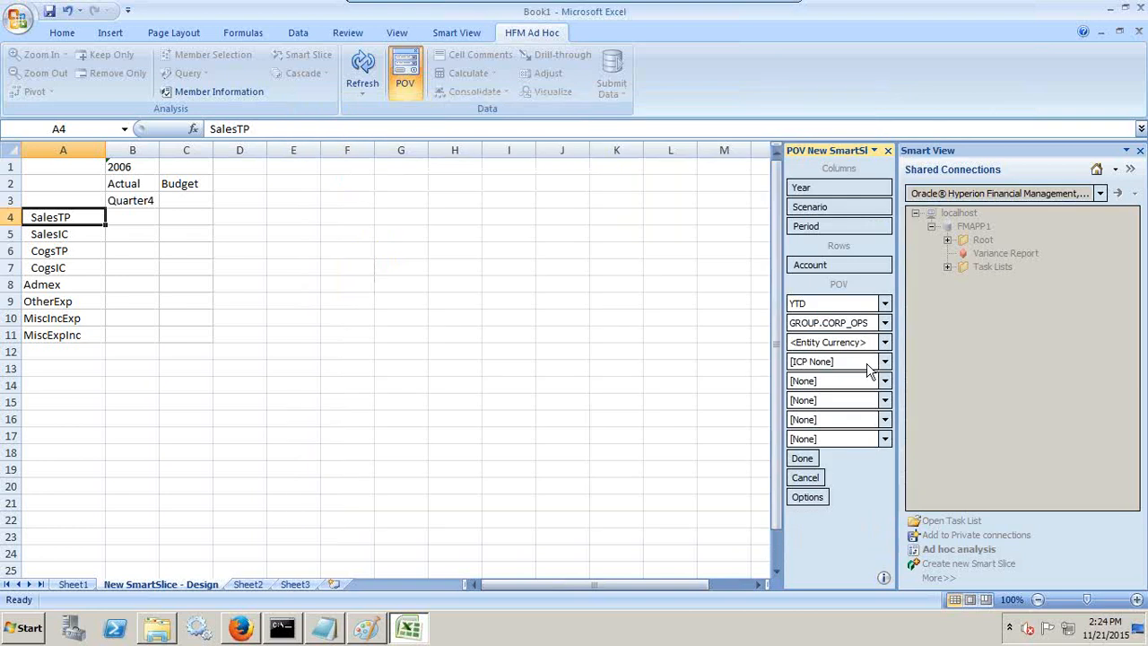
left_click(885, 362)
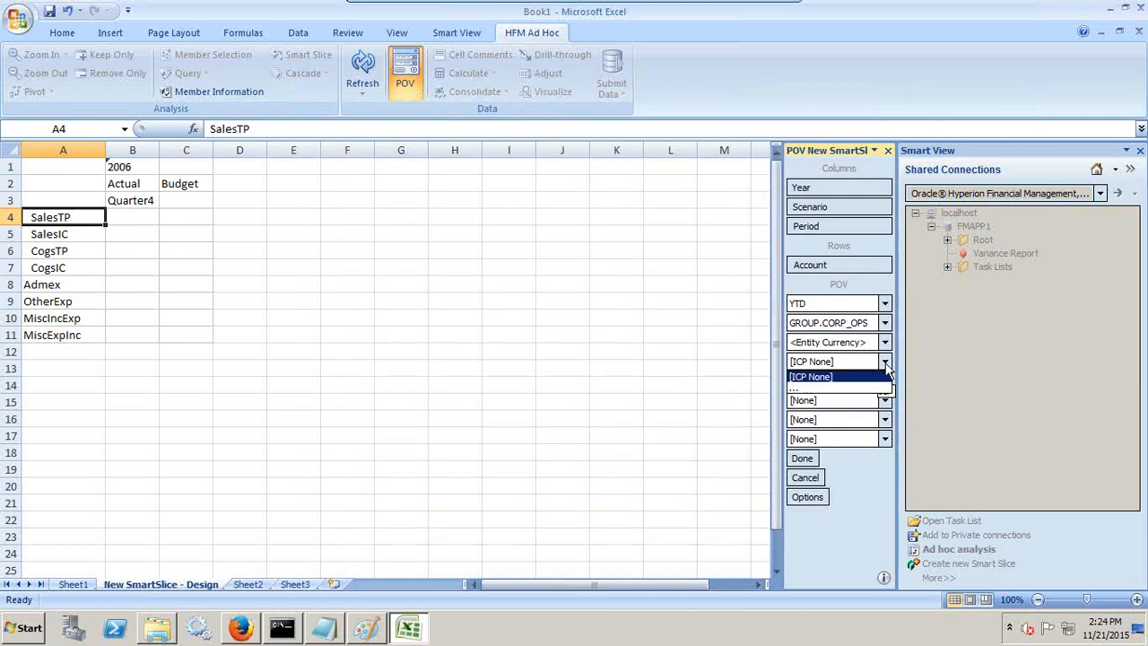
left_click(885, 364)
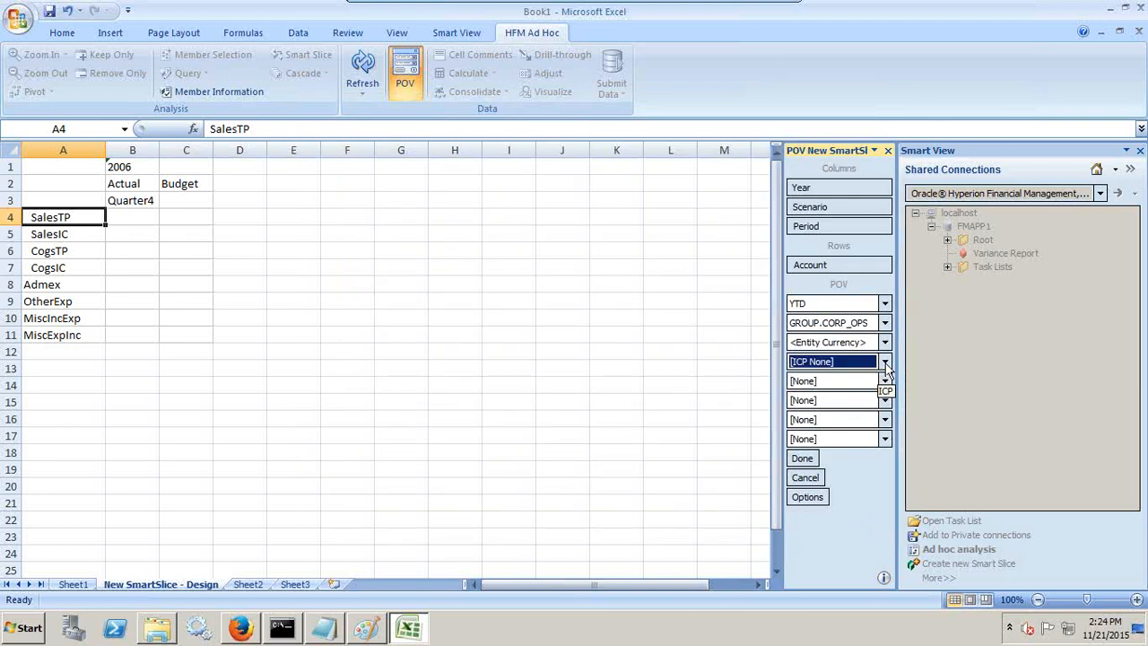
left_click(885, 382)
left_click(886, 382)
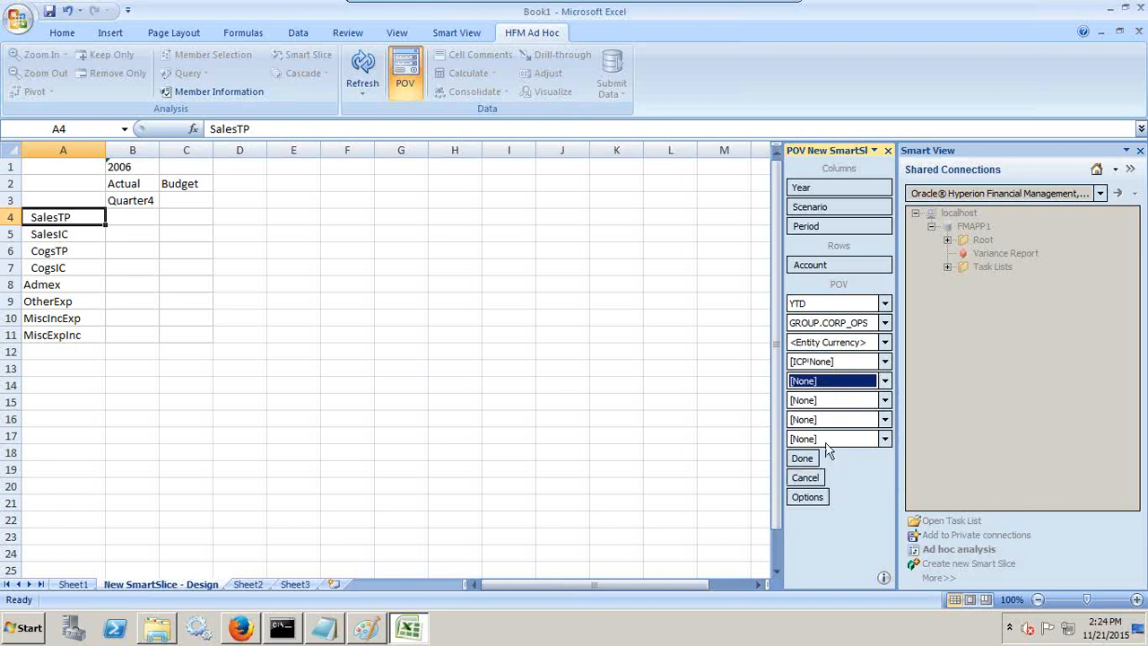
- Finish the Smart Slice design with the current POV members and save it as SS_Variance_Report
left_click(805, 459)
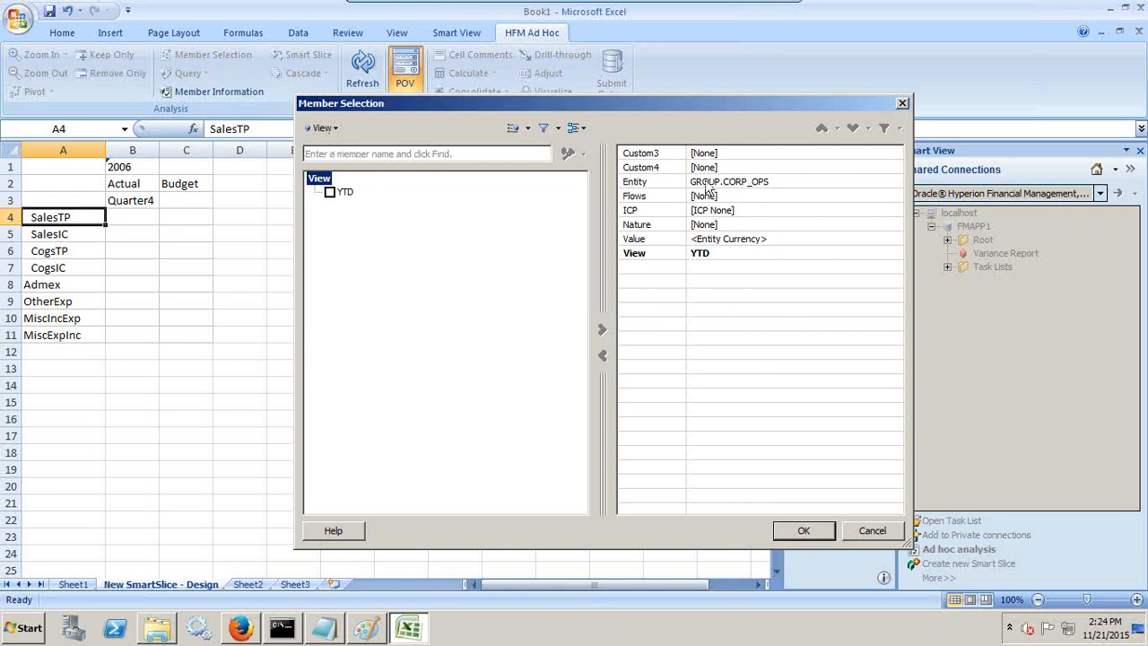
left_click(796, 530)
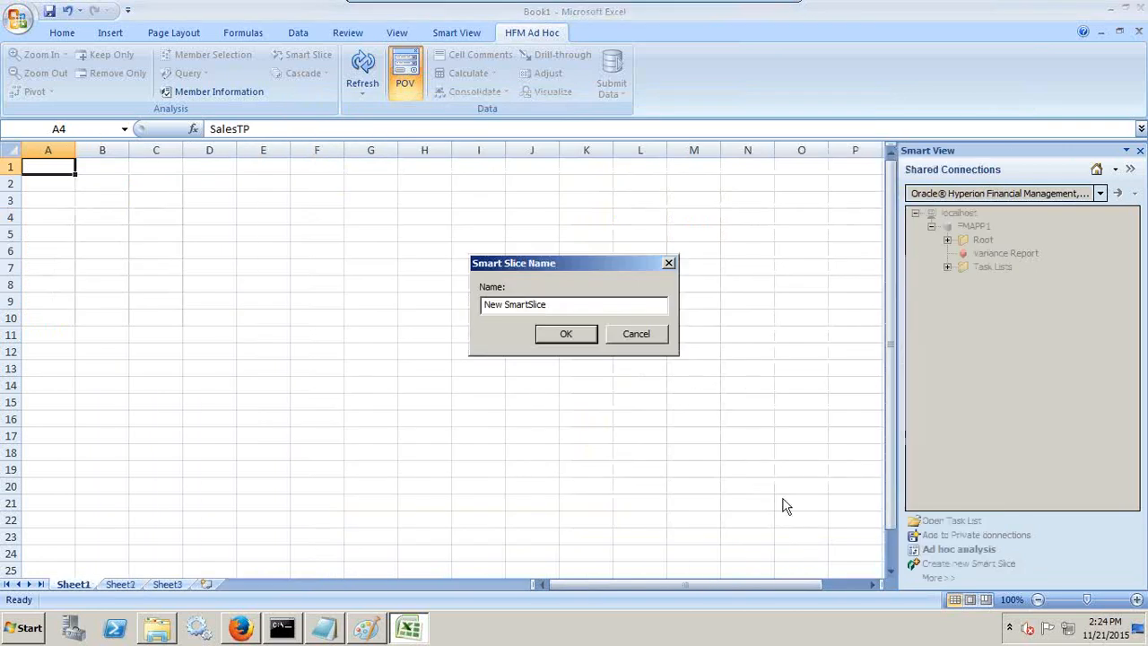
left_click_drag(554, 305, 413, 300)
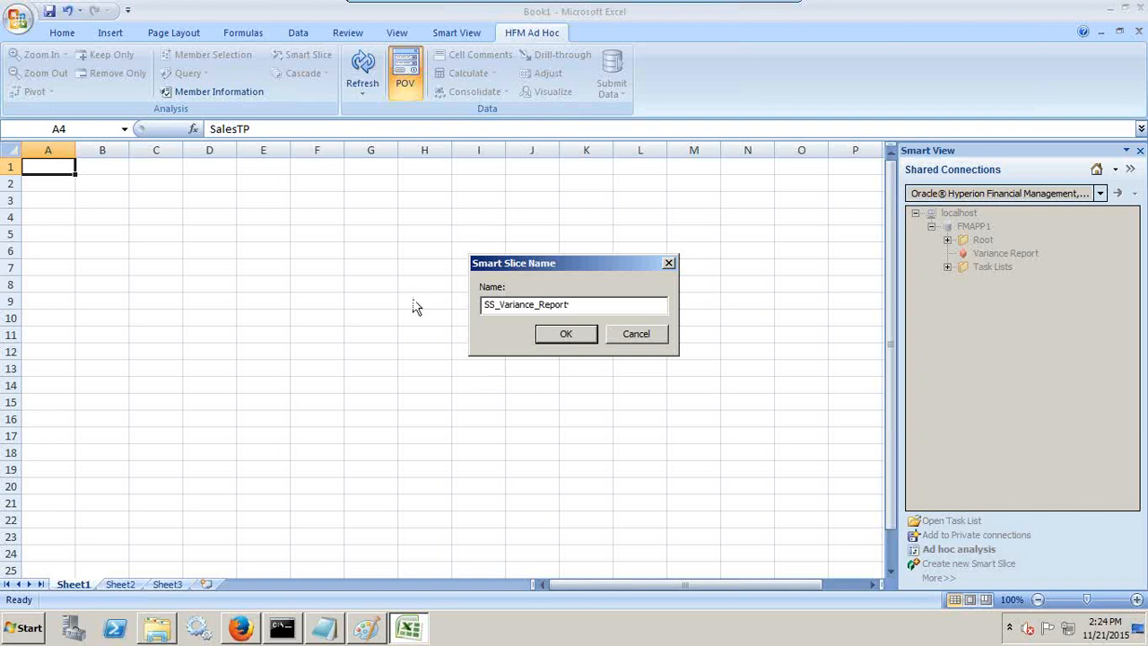
left_click(562, 333)
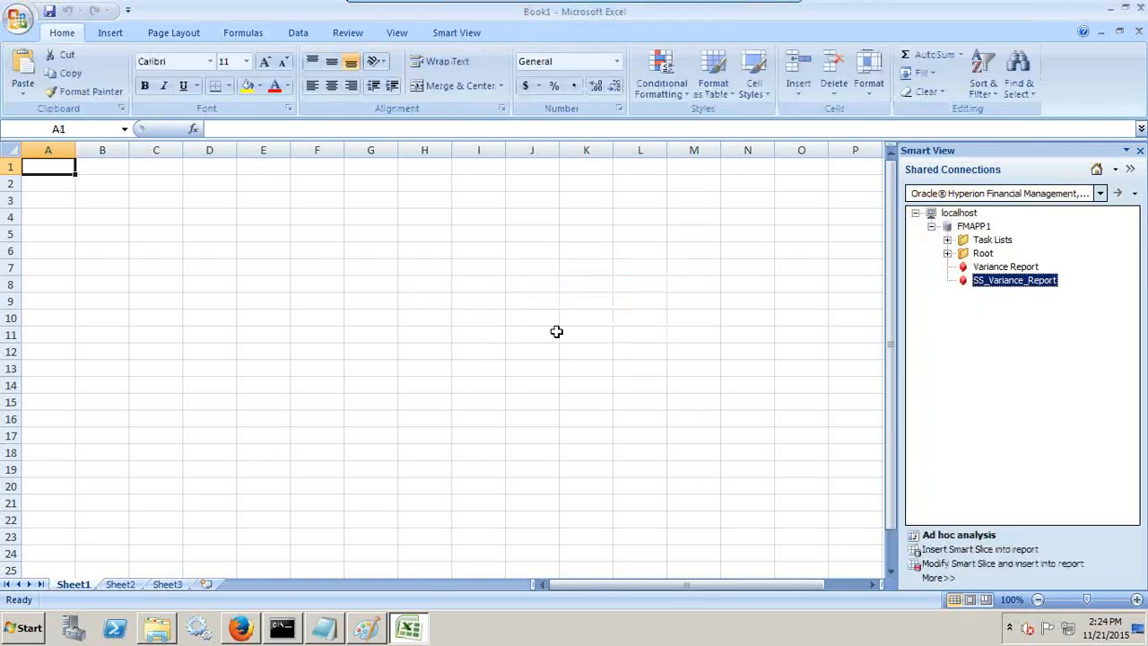
- Start an ad hoc analysis on the SS_Variance_Report Smart Slice in Sheet1 and refresh the grid
right_click(1017, 293)
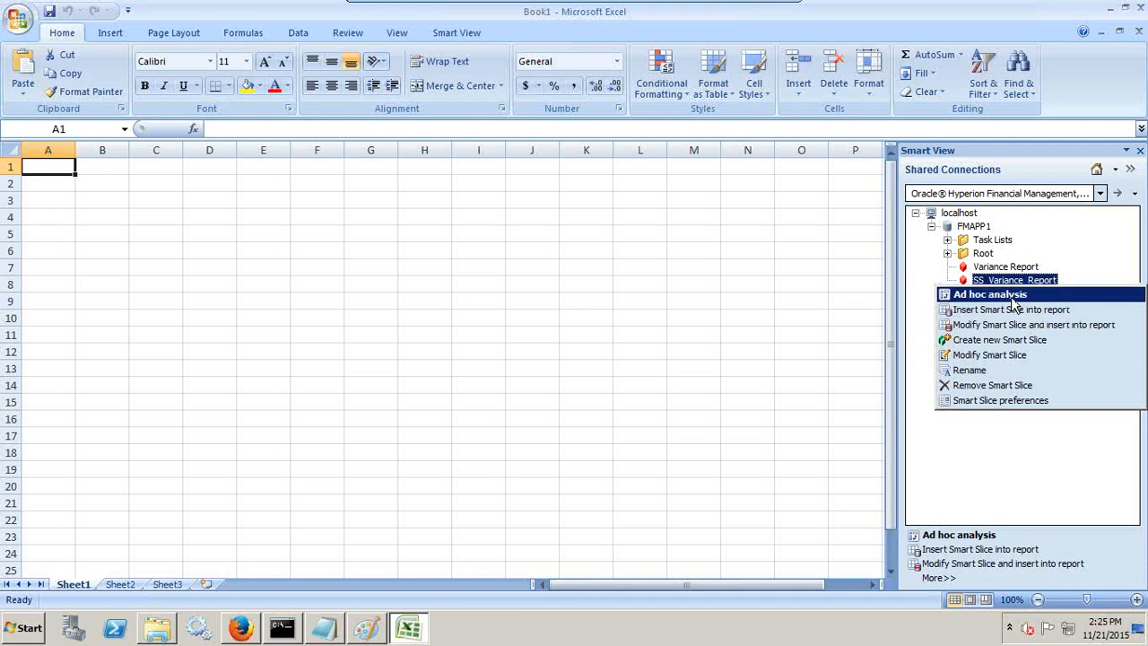
left_click(1011, 296)
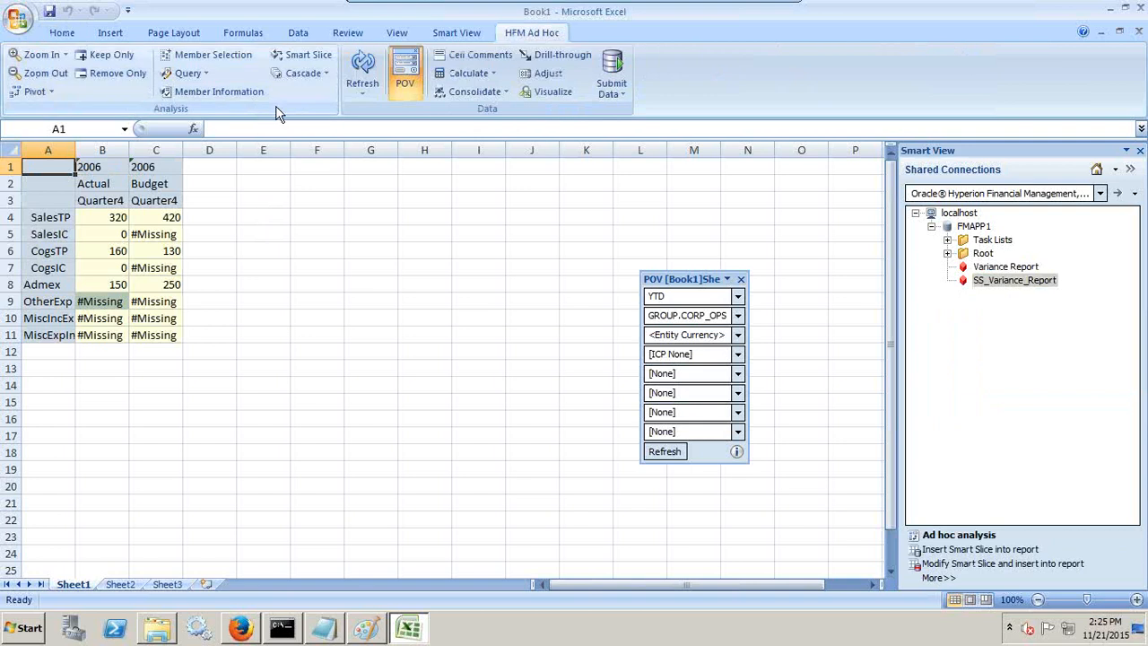
left_click(363, 76)
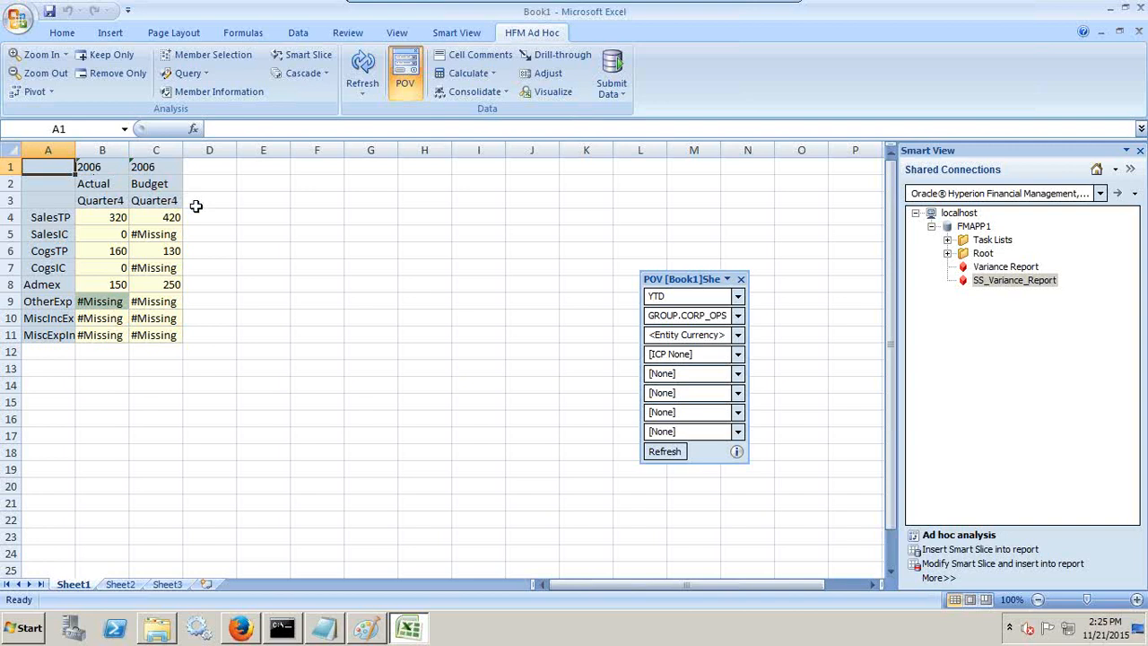
- Check the POV lists of the ad hoc grid and open the member selection for the View dimension
left_click(738, 336)
left_click(741, 305)
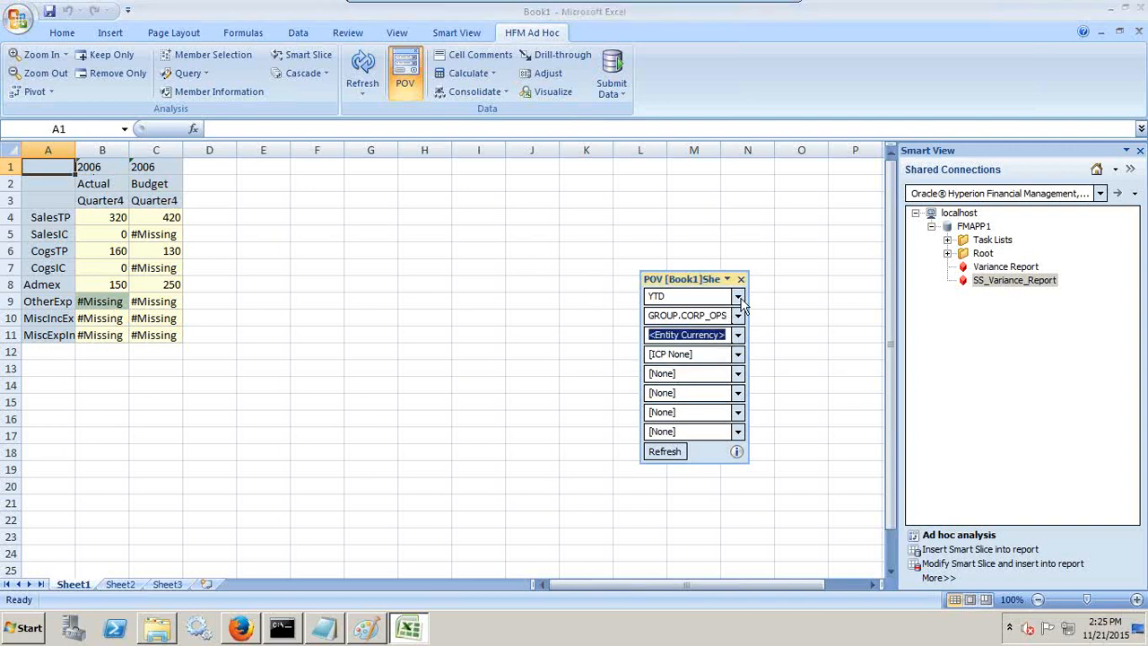
left_click(704, 299)
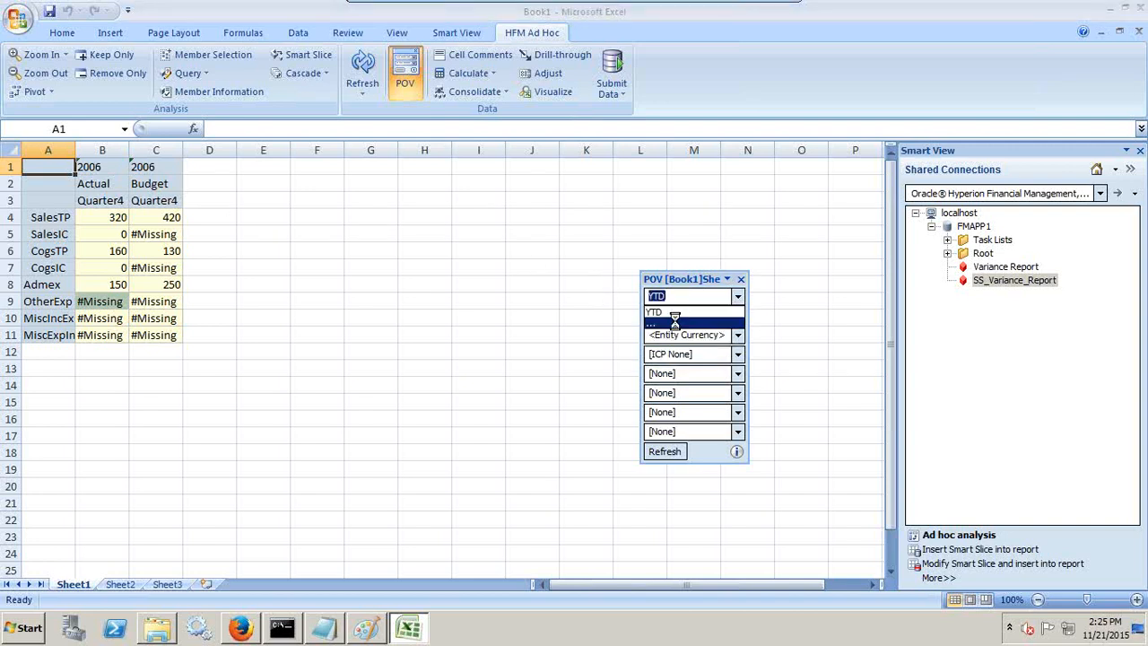
left_click(677, 325)
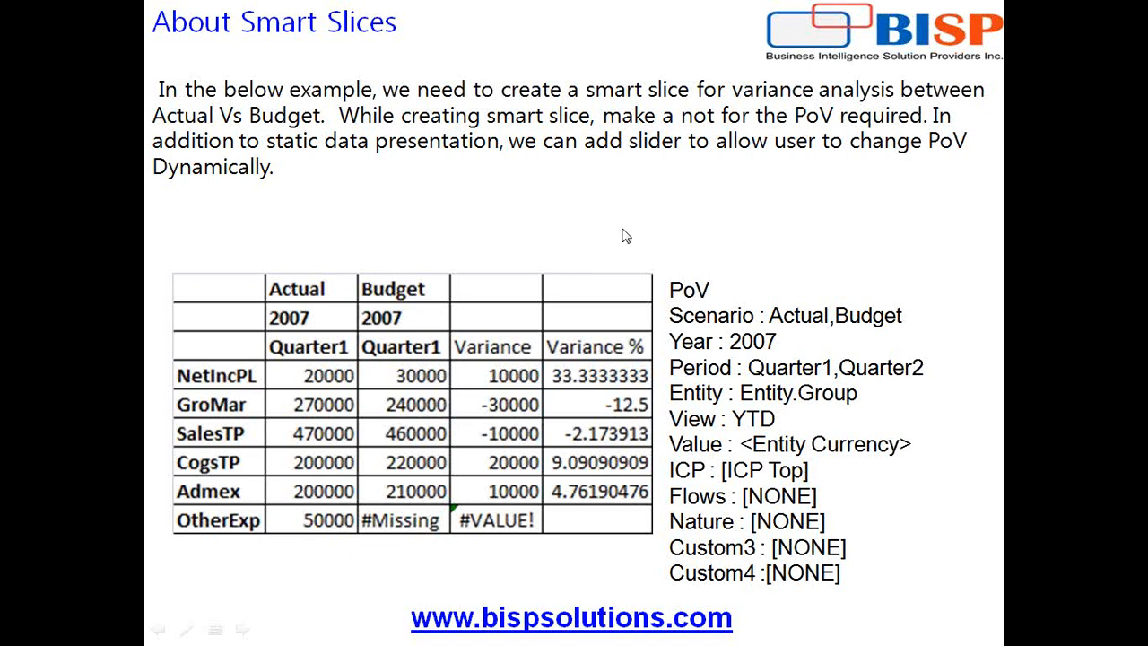
- Review the About Smart Slices slide, return to the workbook and check which Entity members the Smart Slice makes available
left_click(621, 233)
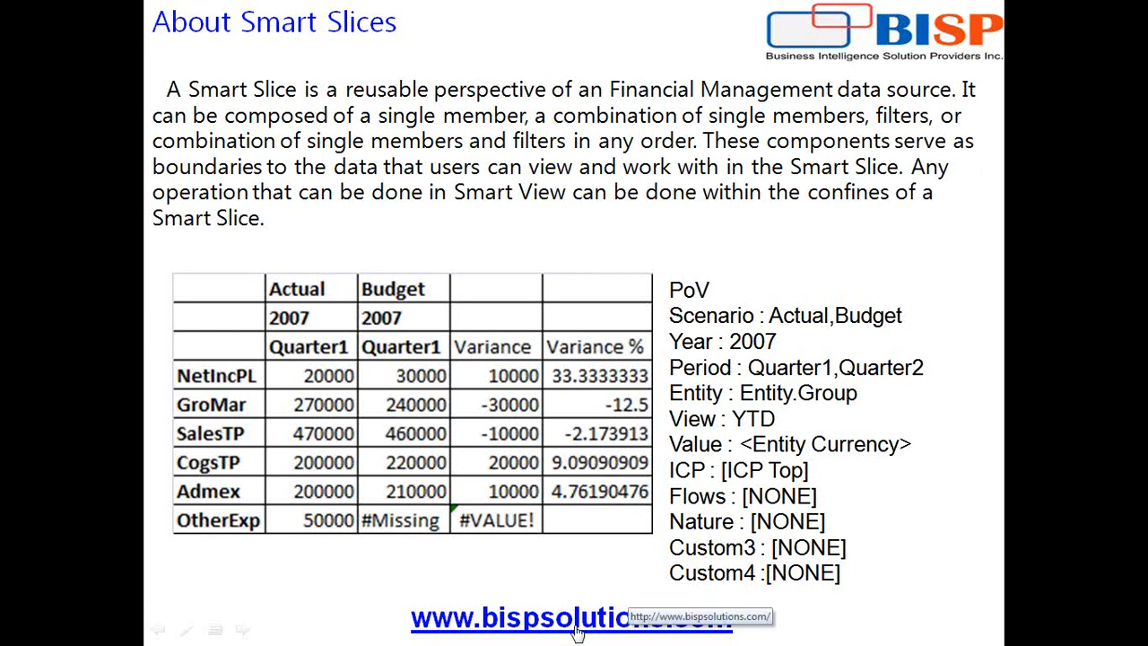
key("super")
left_click(384, 631)
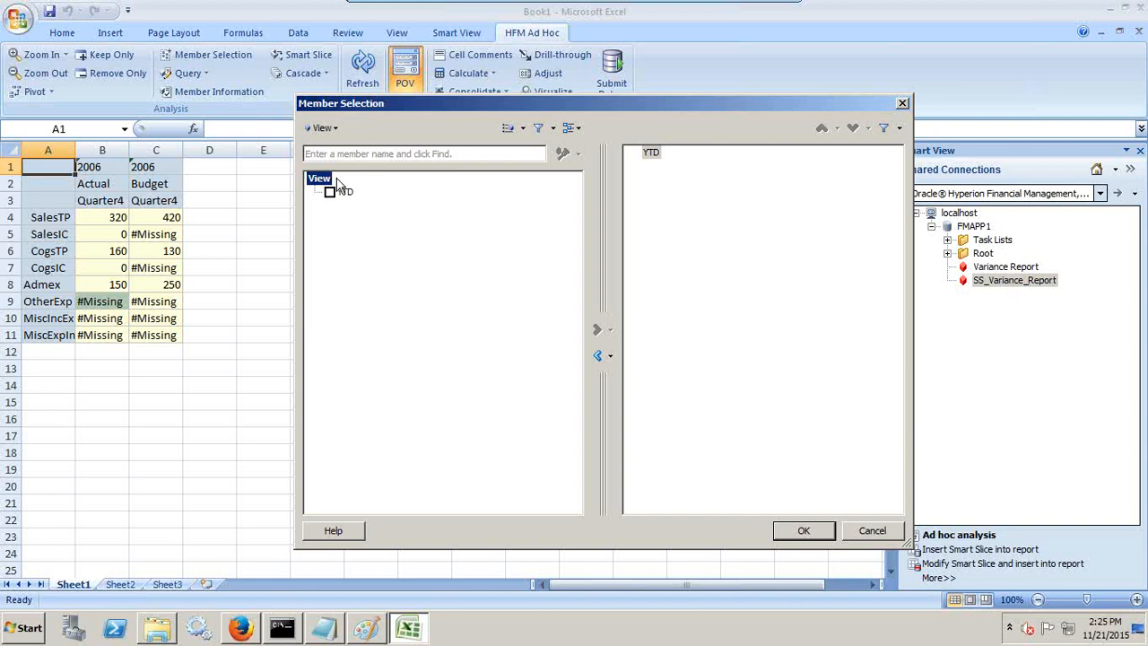
left_click(323, 128)
left_click(342, 159)
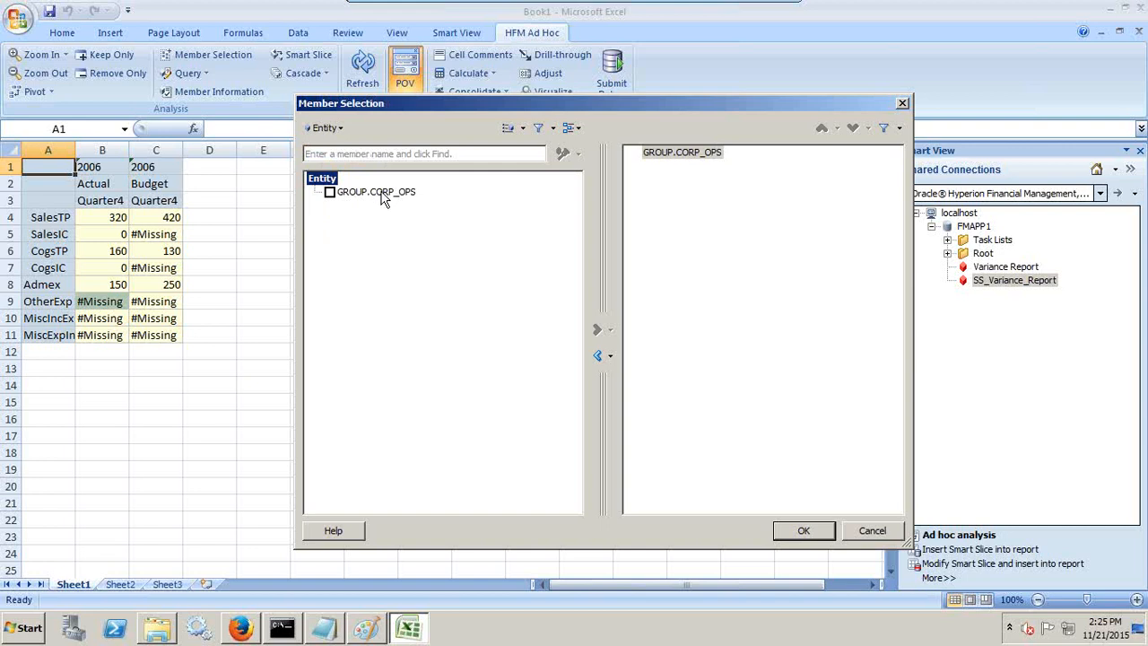
- Close the Entity member selection without changes and enter the heading Variance in D3, beside the Budget column
left_click(870, 531)
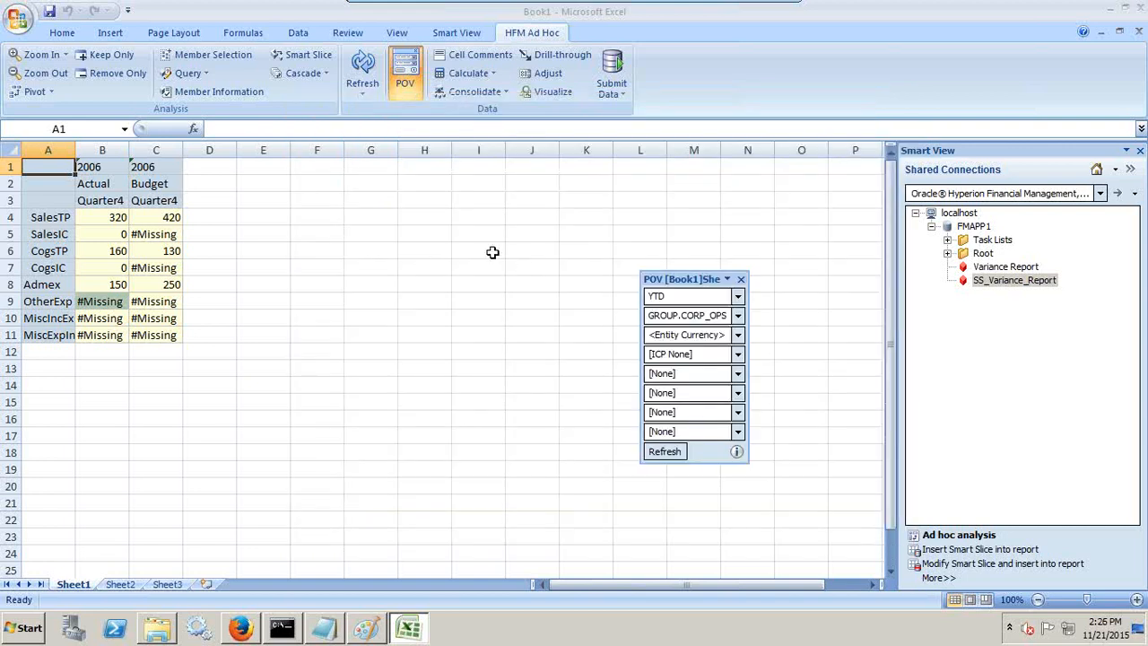
left_click(222, 206)
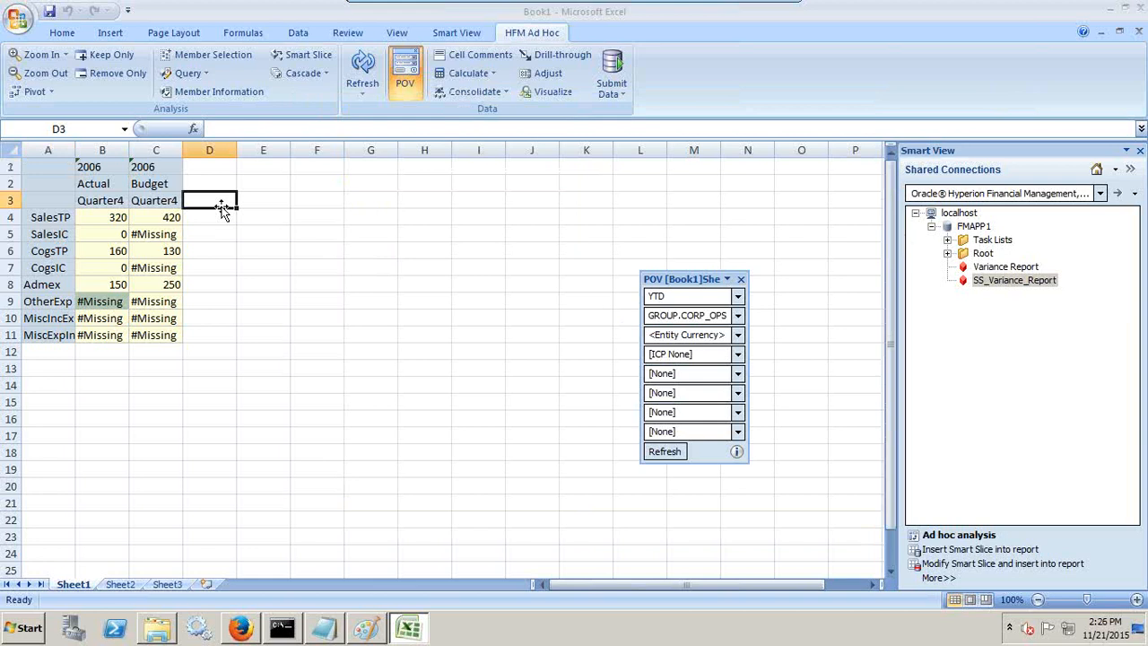
type("Varinace")
key("Return")
left_click(222, 205)
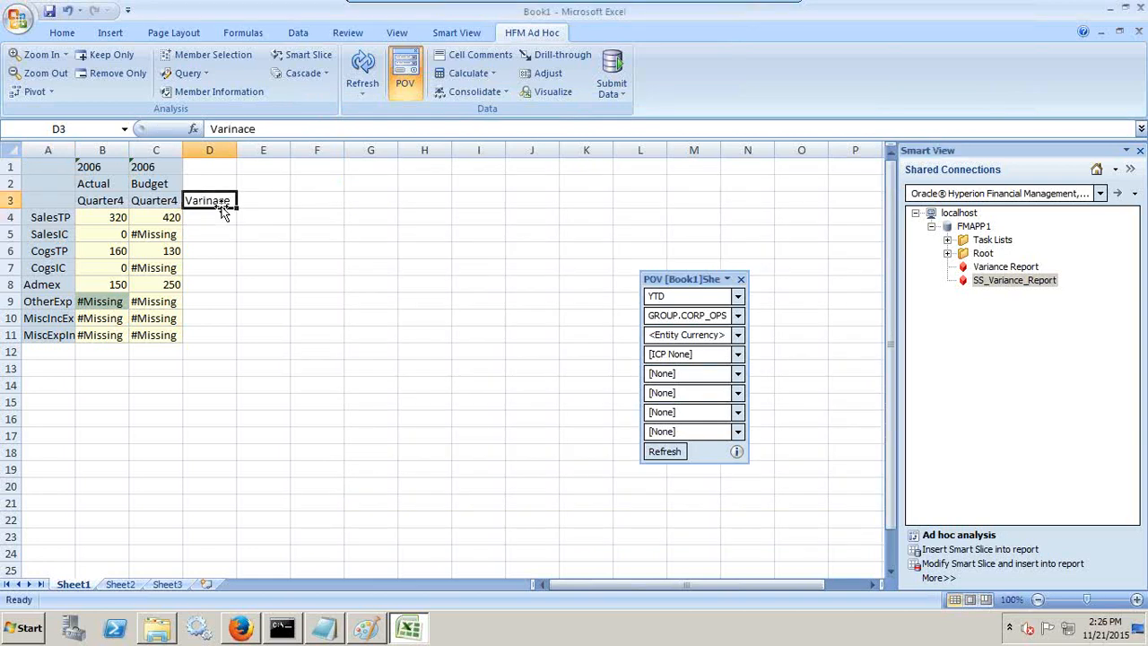
type("Va")
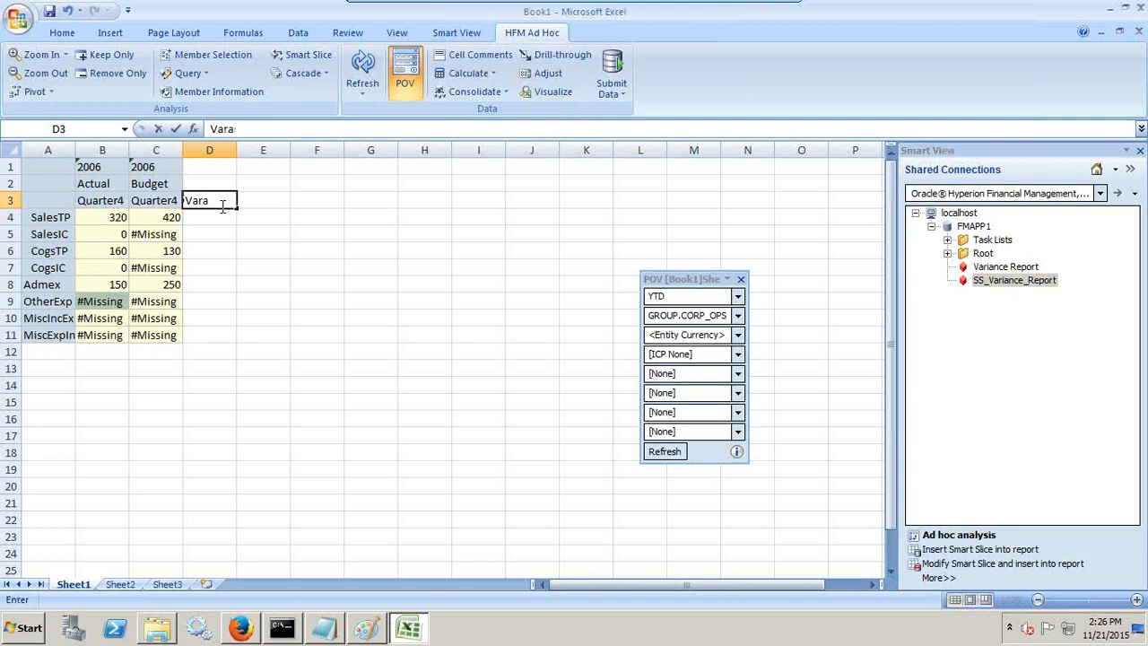
type("riance")
key("Return")
- Calculate the SalesTP variance in D4 as Budget minus Actual with the formula =C4-B4
left_click(223, 205)
left_click(224, 213)
type("=")
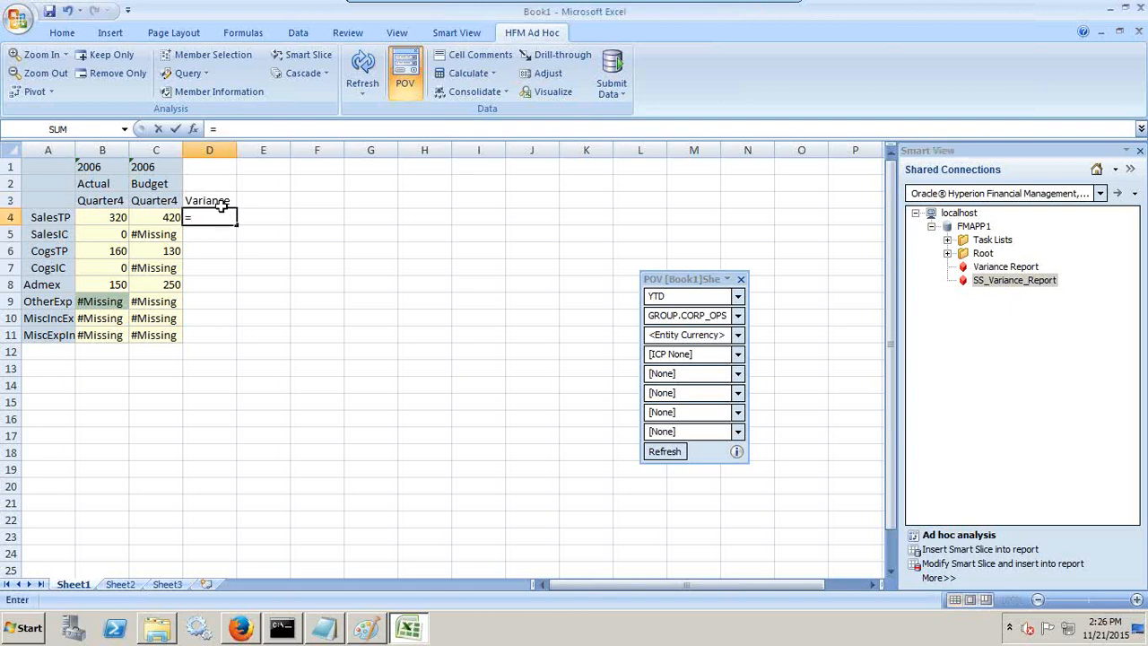
left_click(157, 217)
type("-")
left_click(119, 217)
key("Return")
- Copy the variance formula from D4 to D5:D11 for the remaining accounts
key("Up")
key("ctrl+c")
key("Down")
key("shift+Down")
key("shift+Down")
key("shift+Down")
key("shift+Down")
key("shift+Down")
key("shift+Down")
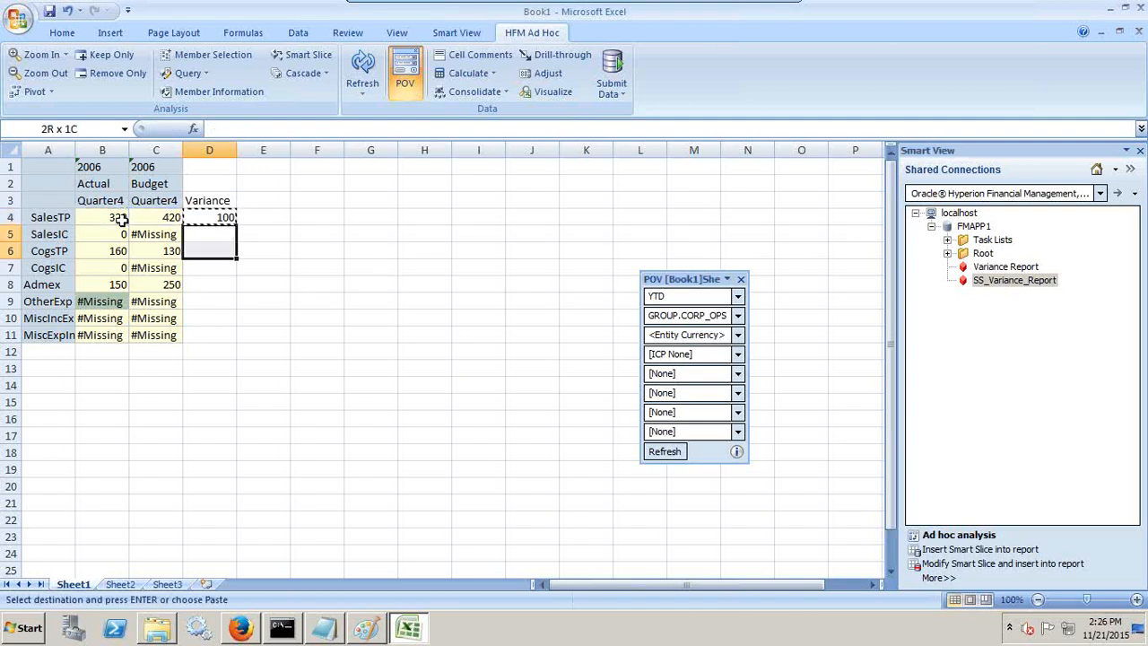
key("ctrl+v")
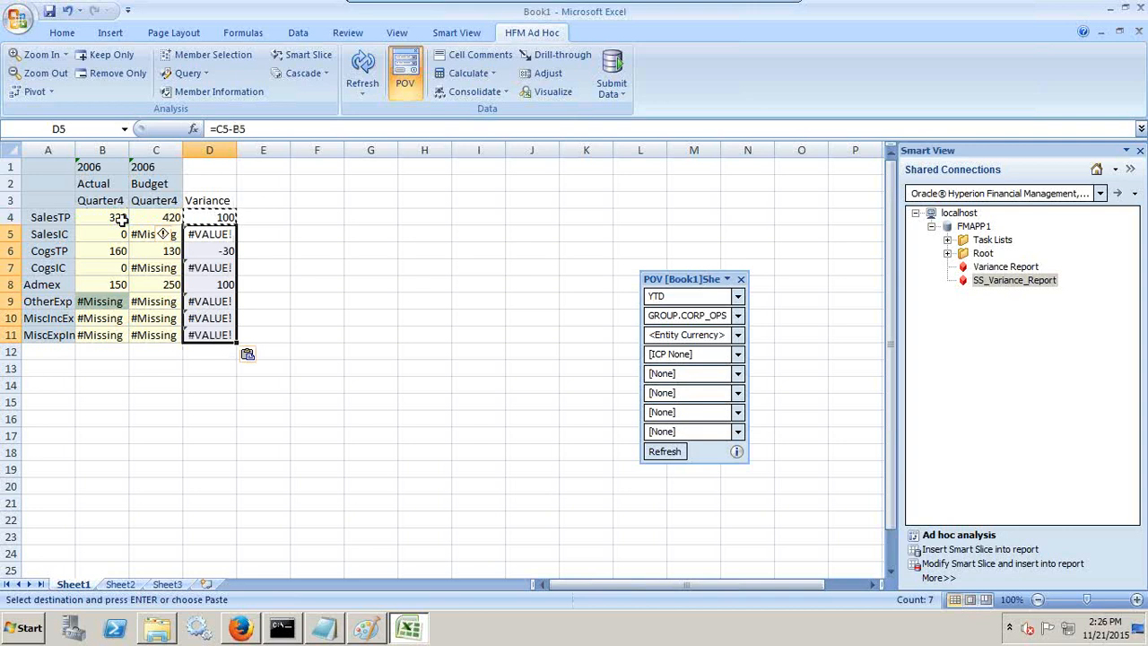
- Clear the variance formulas in D5, D7 and D9:D11 for the accounts with missing data
key("shift+Up")
key("shift+Up")
key("shift+Up")
key("shift+Up")
key("shift+Up")
key("shift+Up")
key("Delete")
key("Down")
key("Down")
key("Delete")
key("Down")
key("Down")
key("shift+Down")
key("shift+Down")
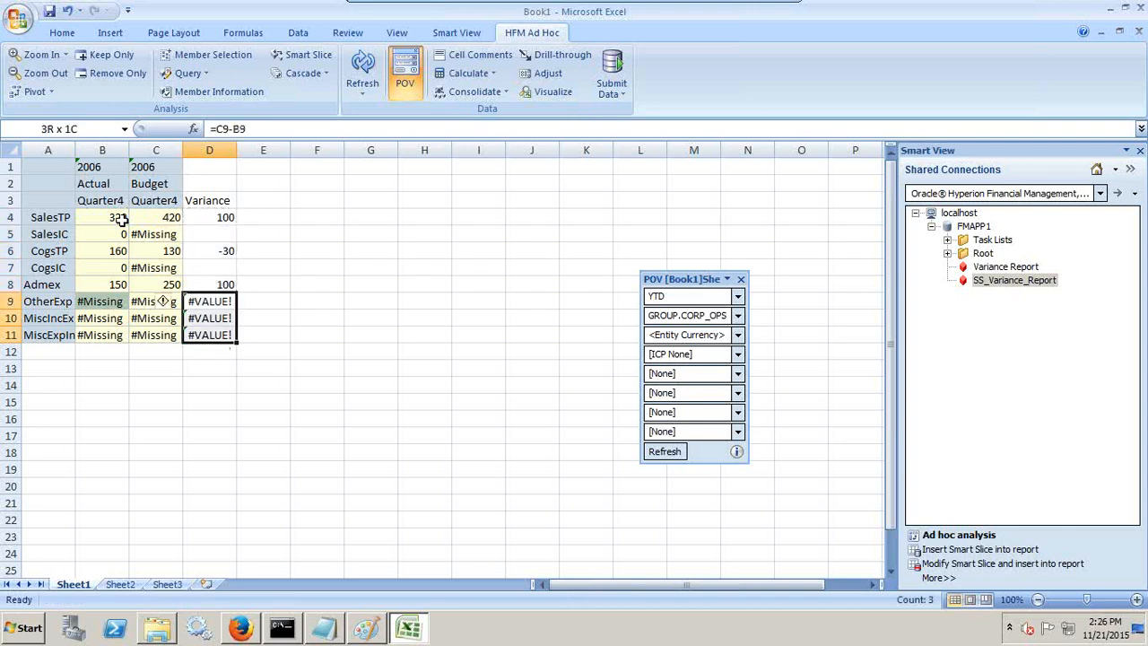
key("Delete")
- Enter the heading Variance % in E3, next to the Variance heading
key("Up")
key("Up")
key("Up")
key("Up")
key("Up")
key("Up")
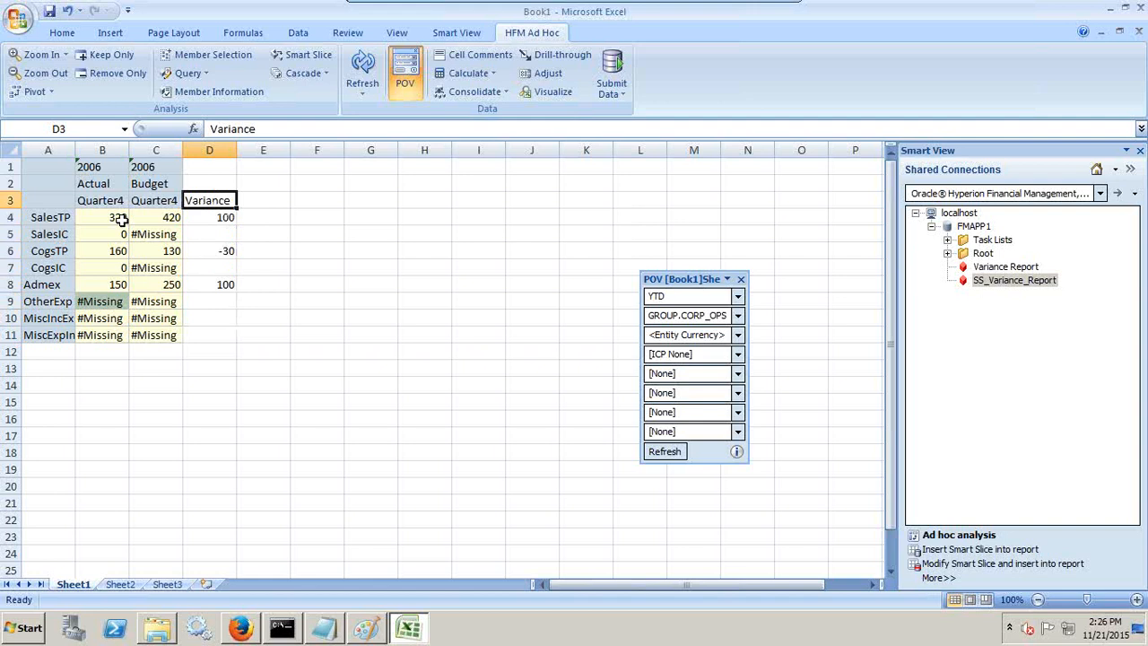
key("Right")
type("variance")
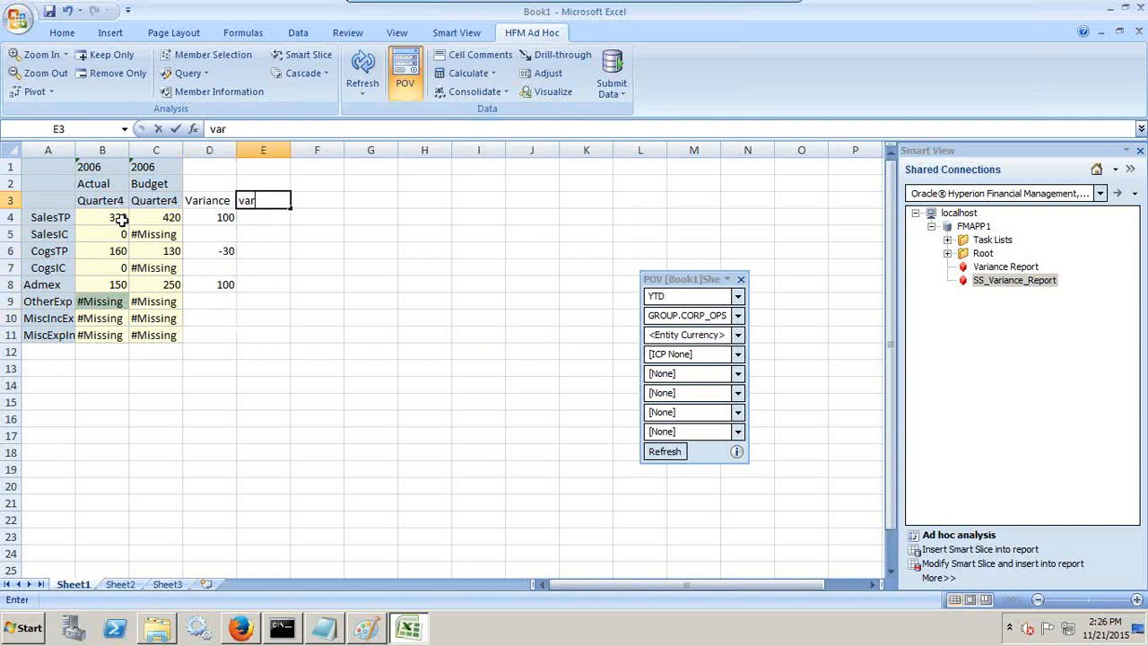
key("Return")
key("Up")
key("F2")
type("%")
key("Return")
key("Up")
key("F2")
key("Home")
key("Delete")
type("V")
key("Return")
- Calculate the SalesTP variance percentage in E4 with the formula =D4/C4*100
type("=")
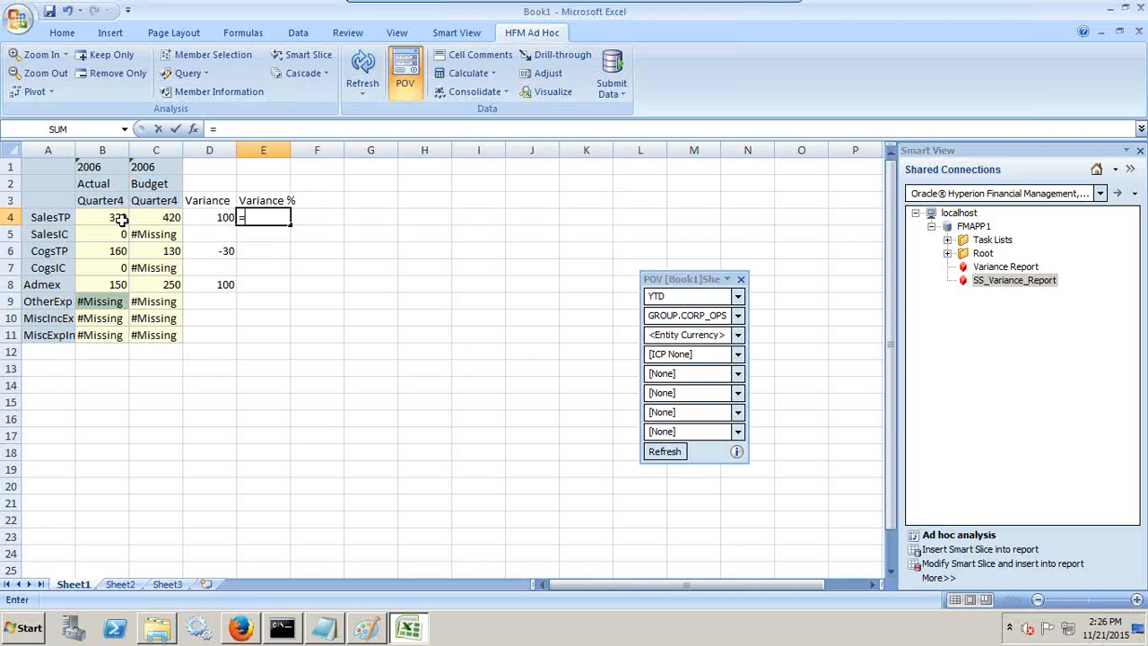
left_click(224, 220)
type("/")
left_click(150, 216)
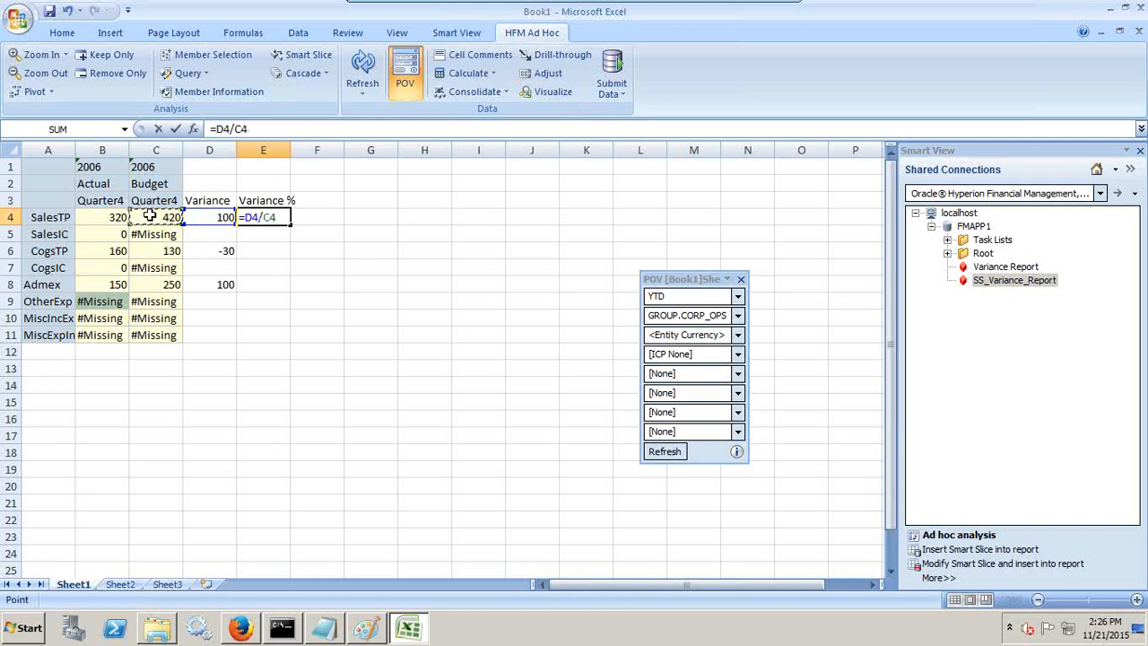
type("*100")
key("Return")
- Copy the variance percentage formula from E4 to E6 and E8 for CogsTP and Admex
key("Up")
key("ctrl+c")
key("Down")
key("Down")
key("ctrl+v")
key("Down")
key("Down")
key("ctrl+v")
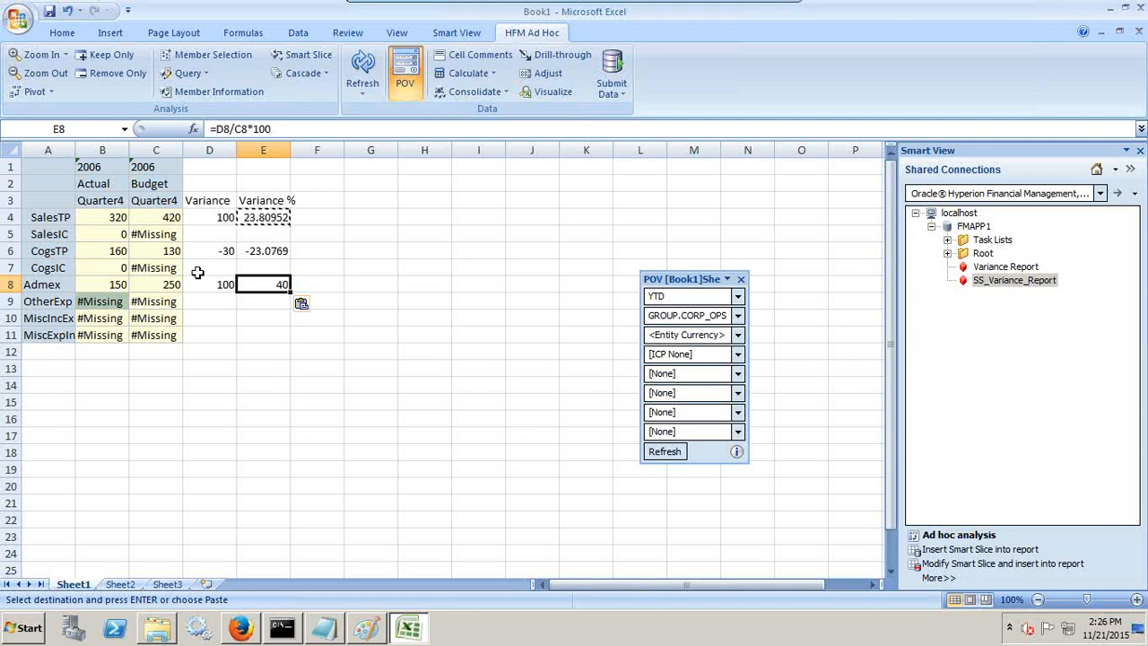
- Copy the formatting of the Quarter4 header in C3 to the Variance and Variance % headings in D3:E3
left_click(265, 350)
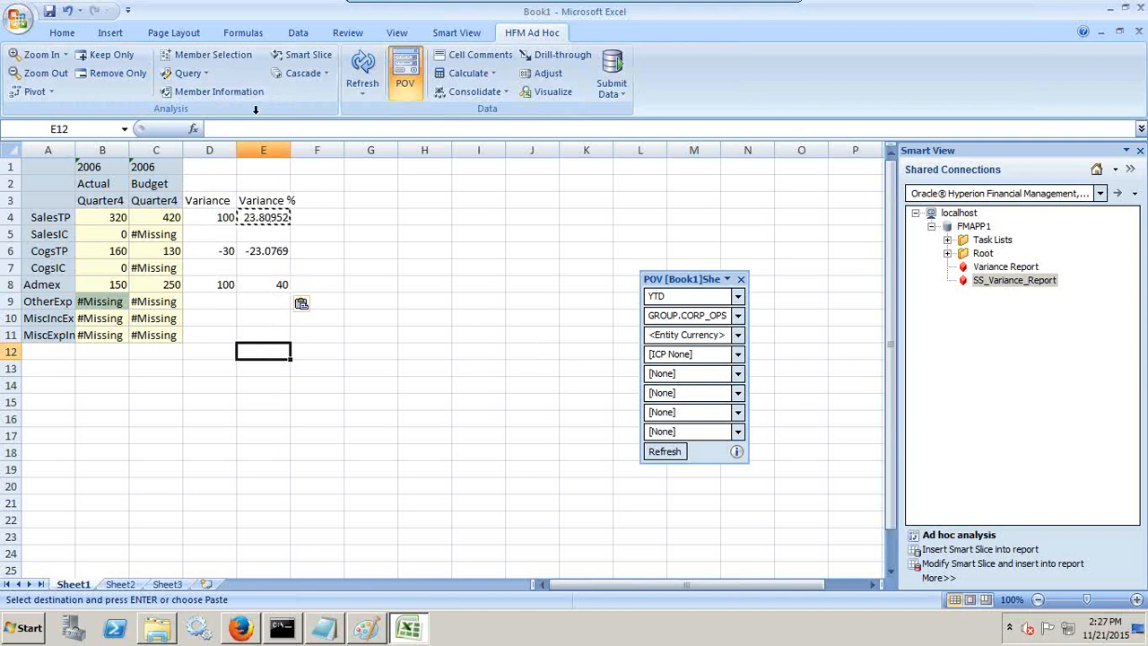
left_click(153, 199)
left_click(61, 33)
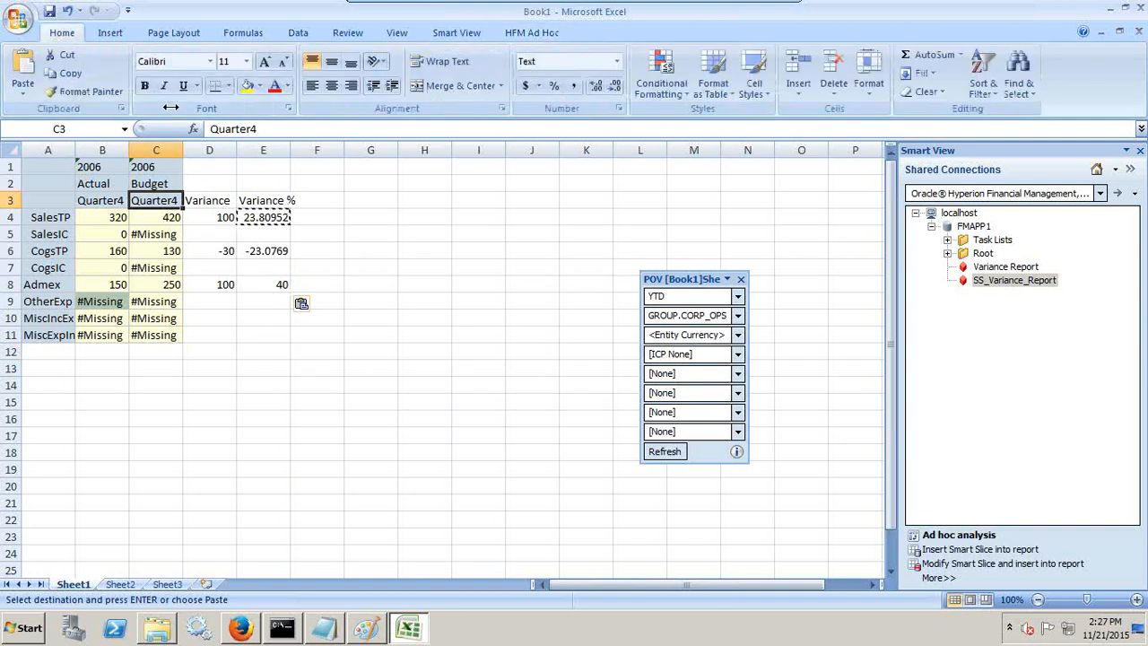
left_click(101, 92)
left_click_drag(269, 199, 195, 199)
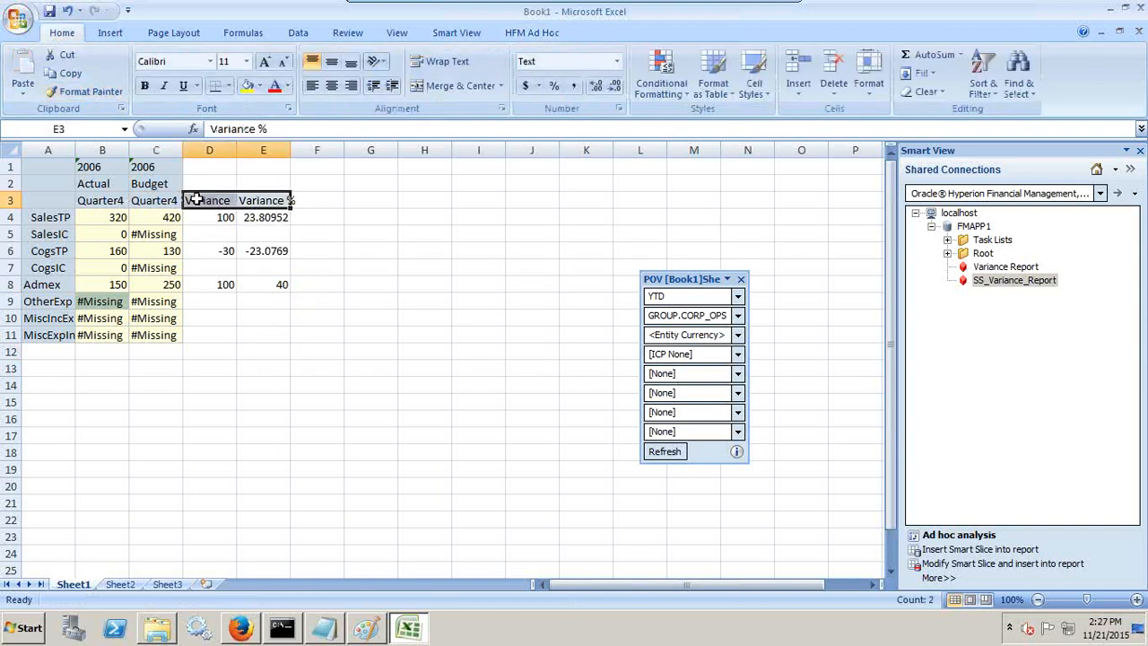
left_click(403, 199)
- Widen column E to fit the Variance % heading and look over the grid with its variance columns
left_click_drag(290, 149, 297, 149)
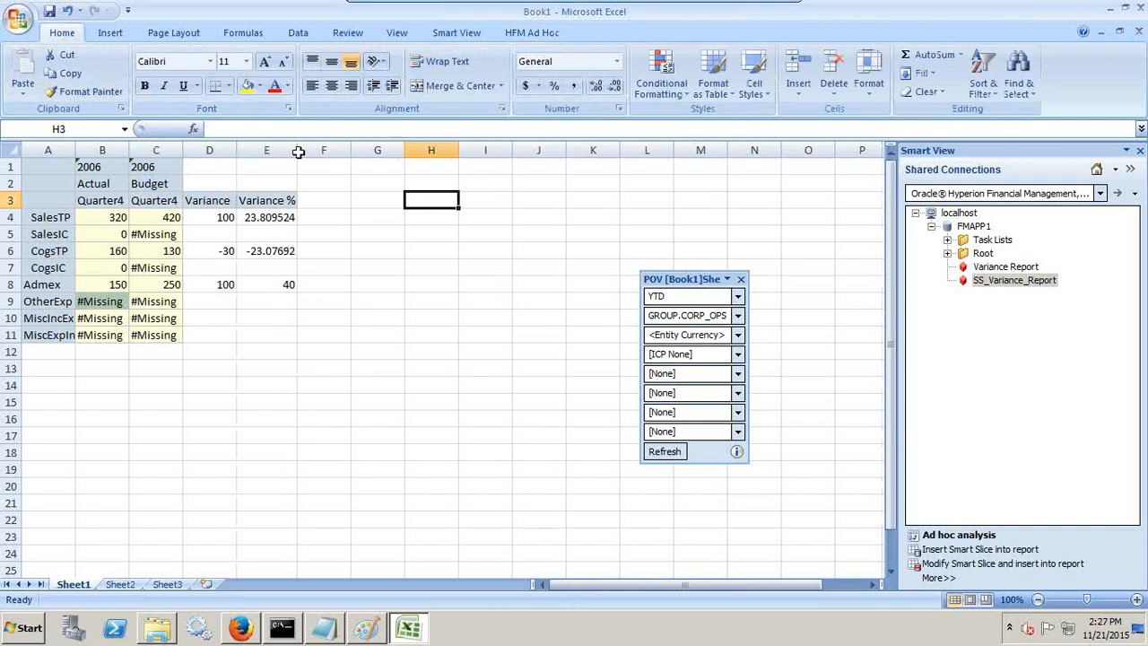
left_click_drag(68, 202, 161, 332)
left_click_drag(209, 200, 275, 334)
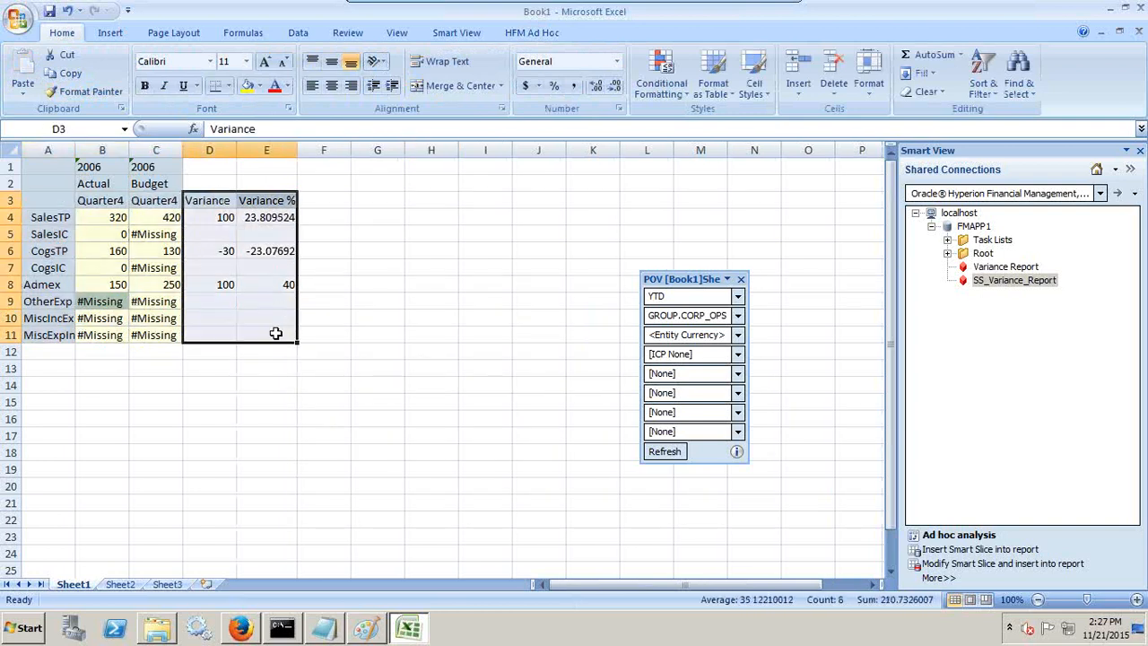
left_click(184, 362)
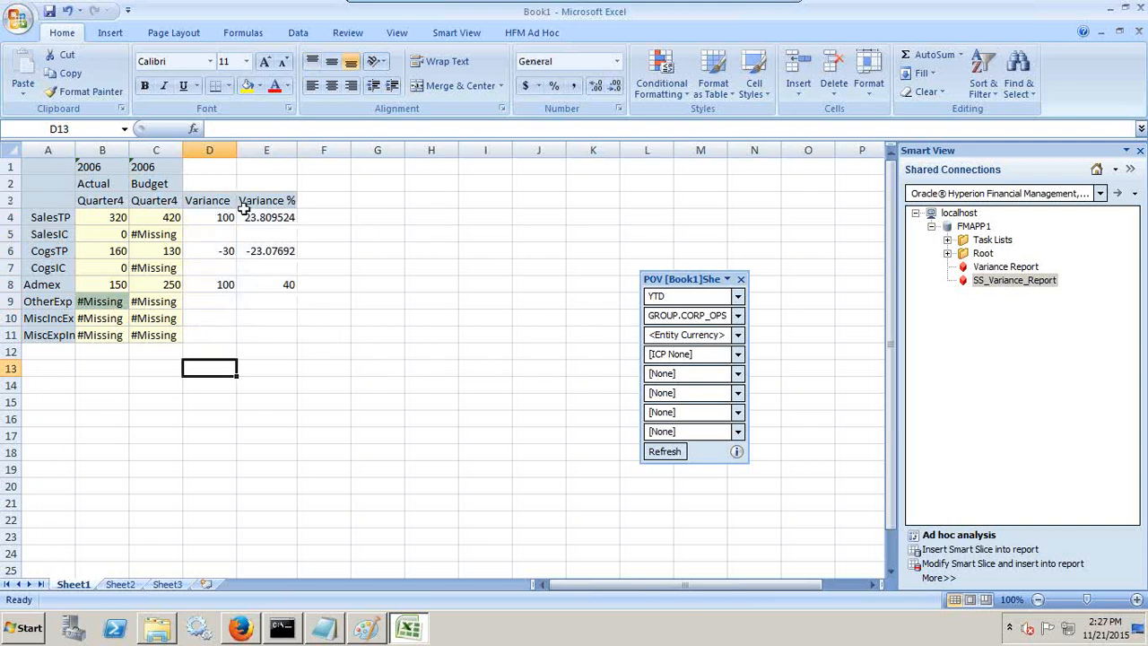
- Insert the SS_Variance_Report Smart Slice into a report on Sheet2
left_click(119, 584)
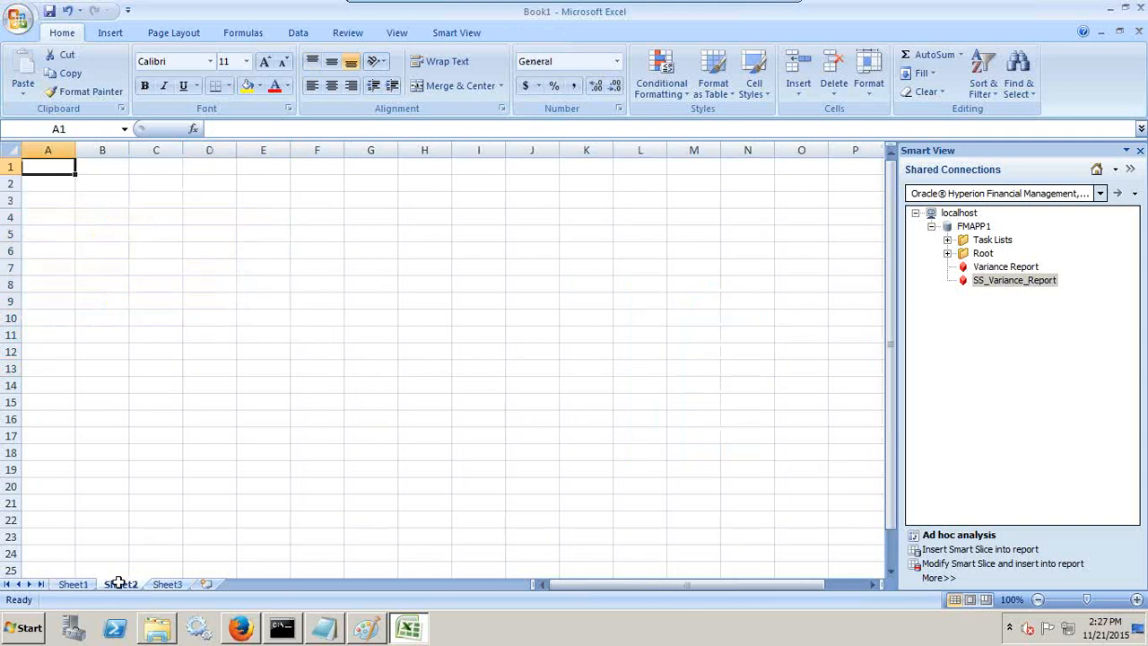
right_click(1018, 283)
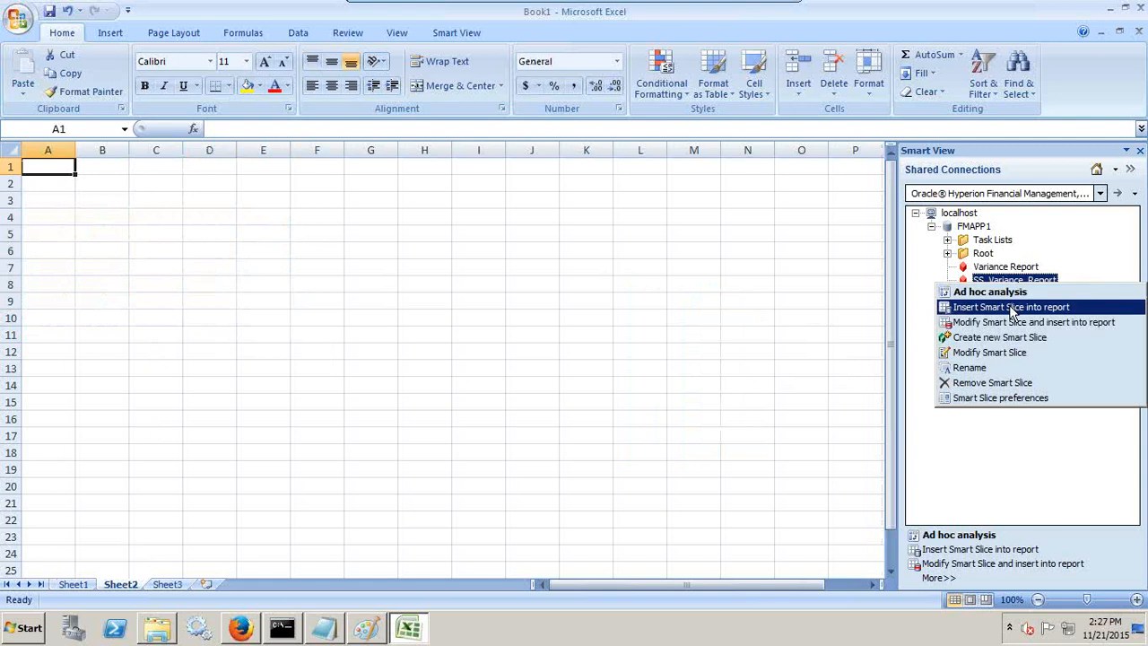
left_click(1012, 308)
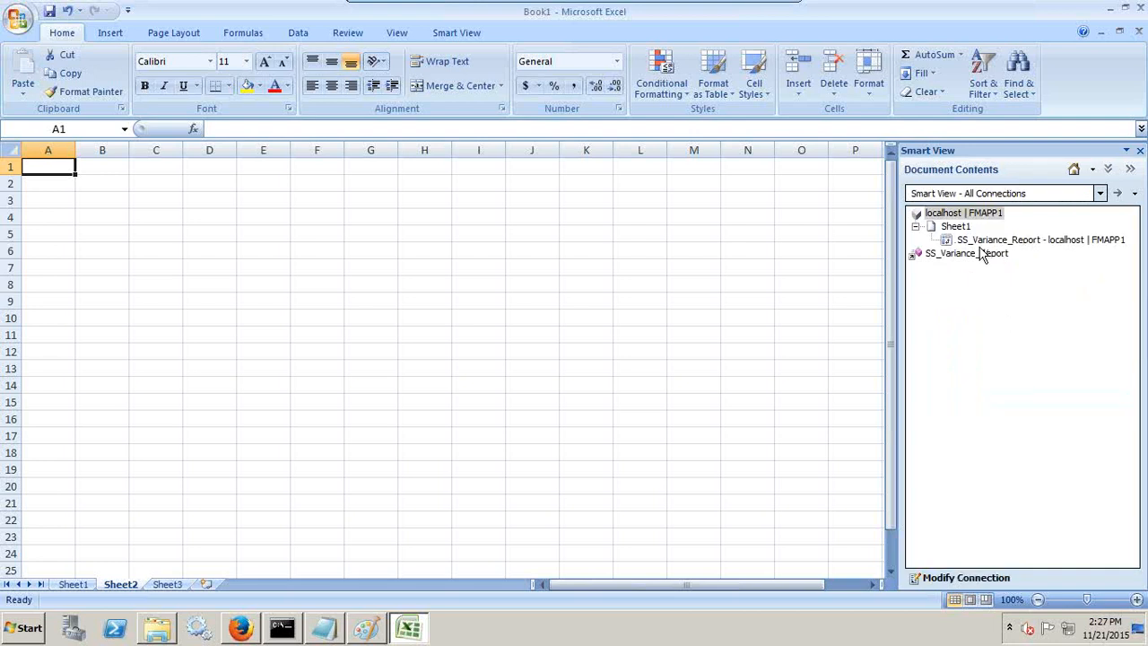
- Start inserting a new reporting object for SS_Variance_Report and look through the available object types
right_click(982, 256)
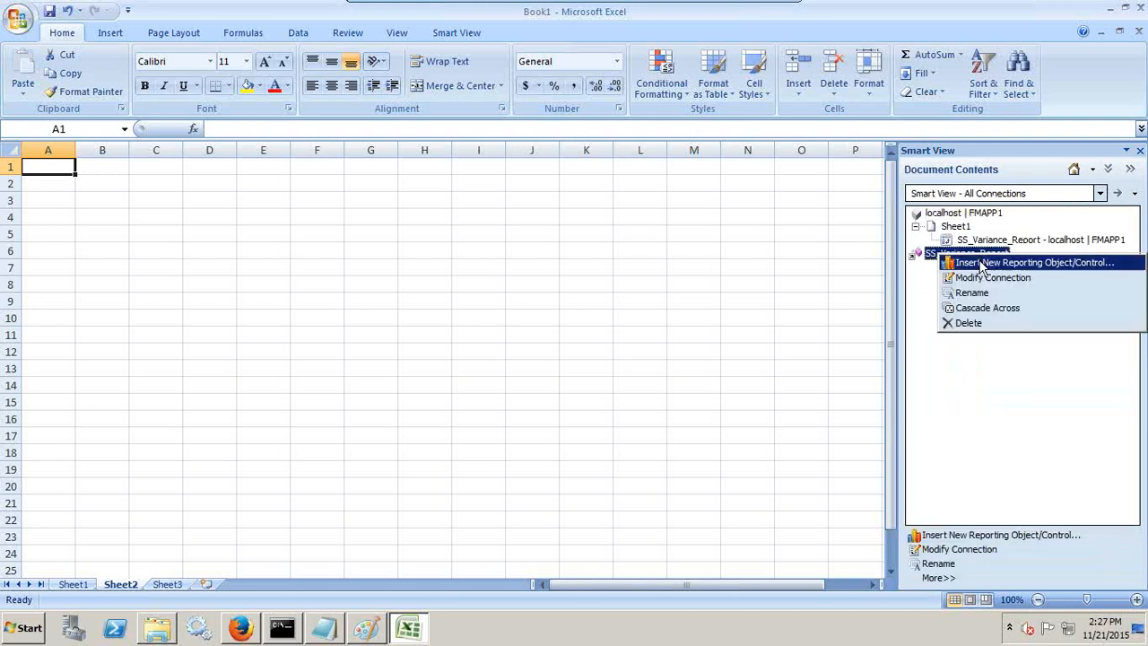
left_click(1045, 268)
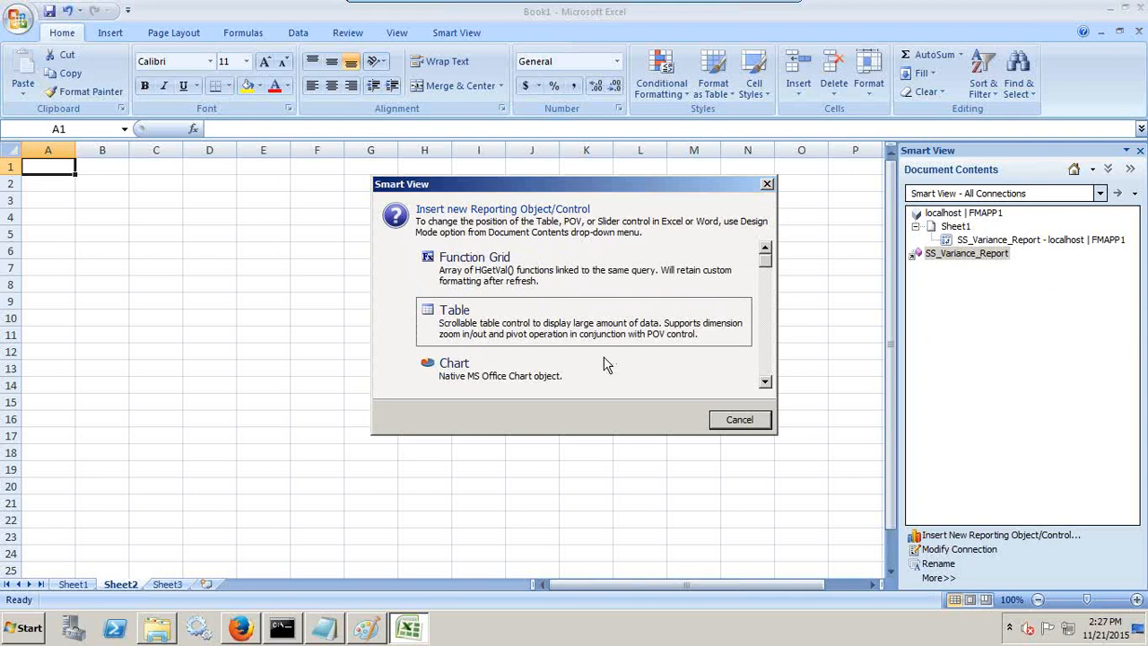
left_click(764, 382)
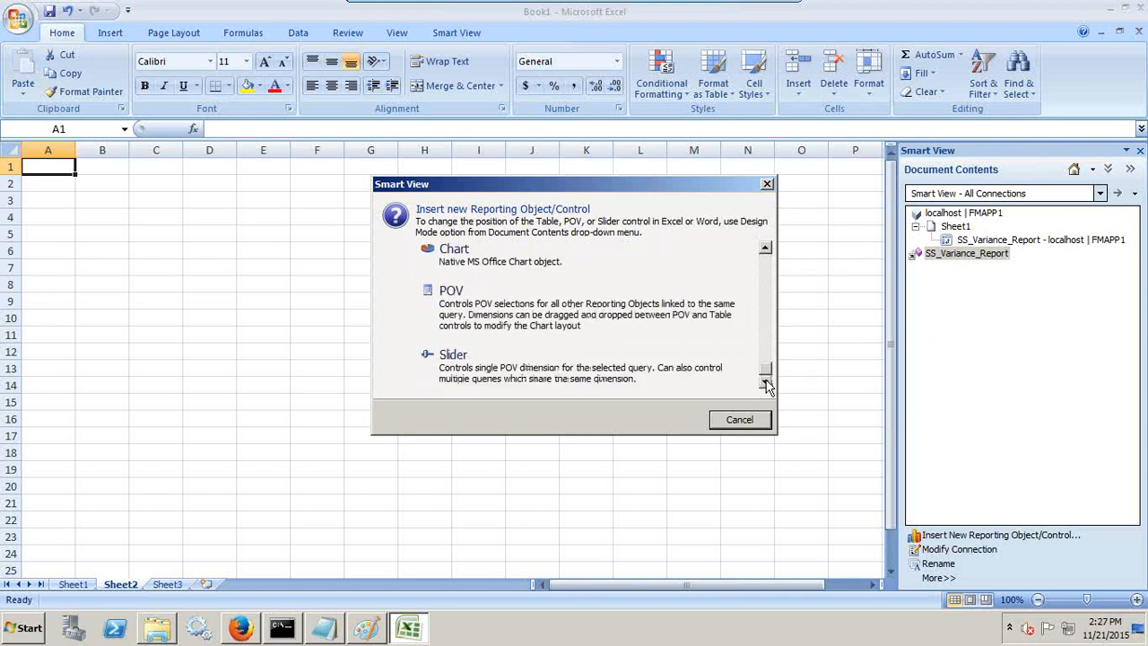